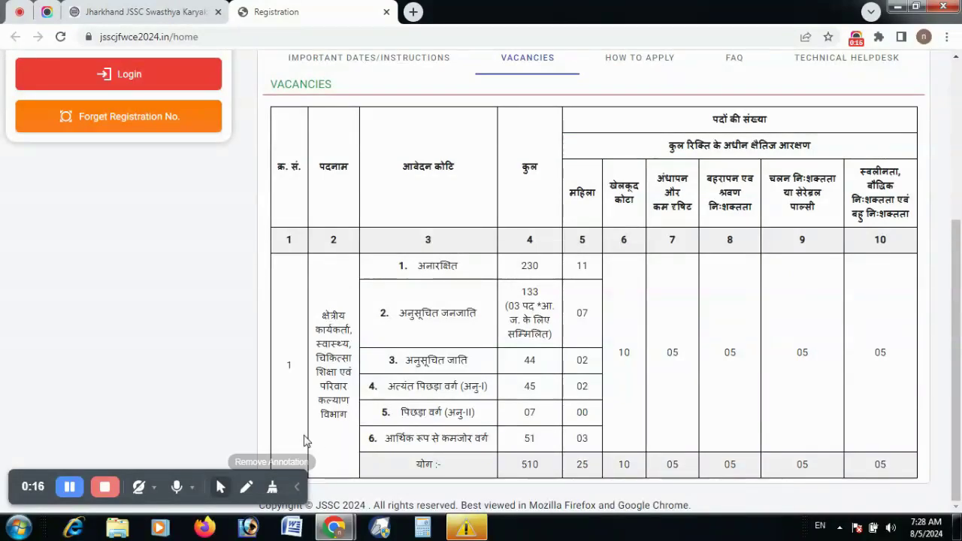
- Scroll the portal home page and drag several items on screen
scroll(312, 441, "up", 2)
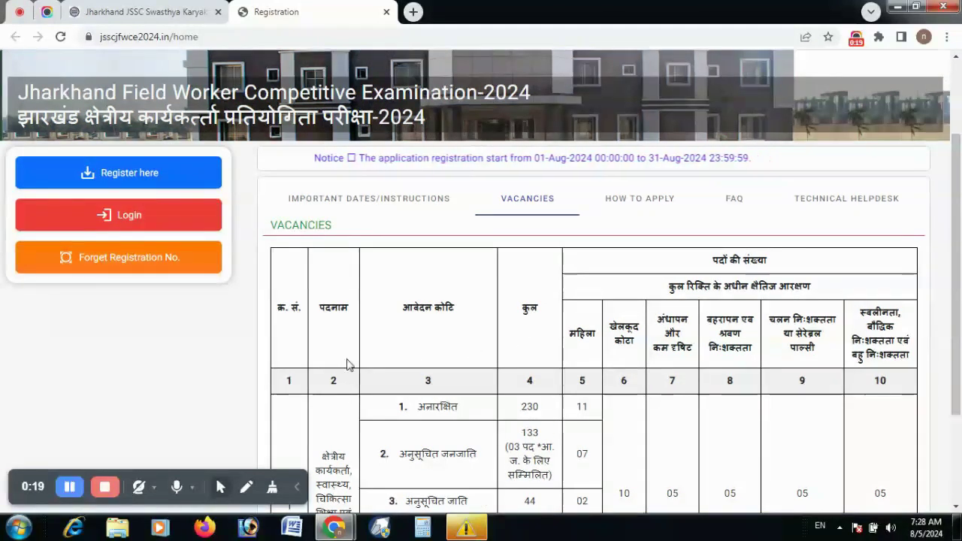
scroll(350, 363, "down", 1)
scroll(349, 363, "down", 2)
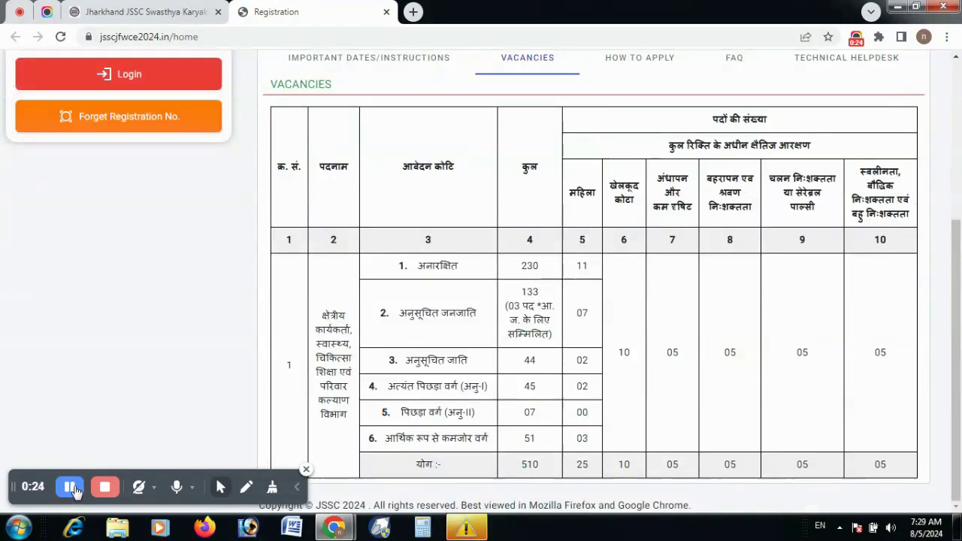
left_click(246, 486)
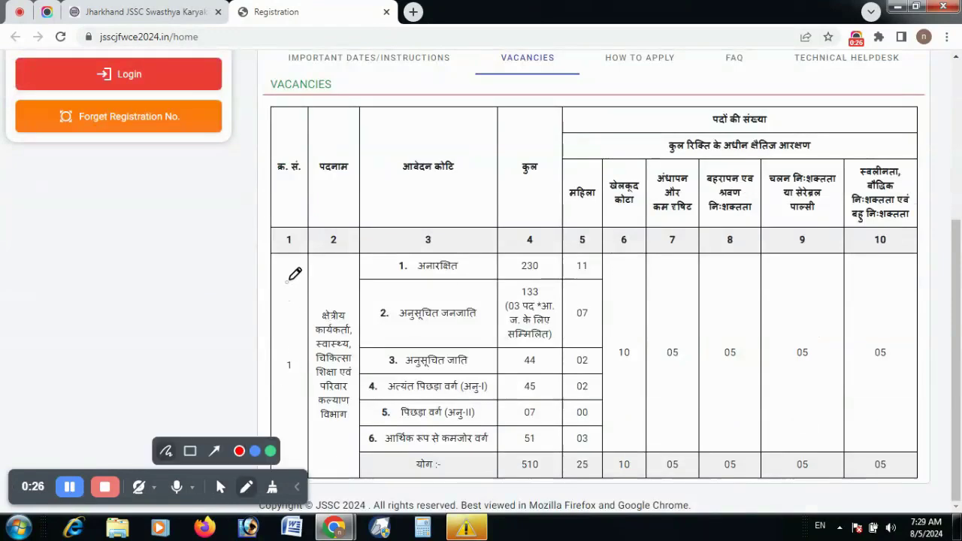
mouse_move(289, 281)
left_mouse_down()
mouse_move(290, 372)
mouse_move(304, 428)
mouse_move(344, 455)
mouse_move(376, 362)
mouse_move(325, 252)
mouse_move(280, 257)
mouse_move(264, 278)
left_mouse_up()
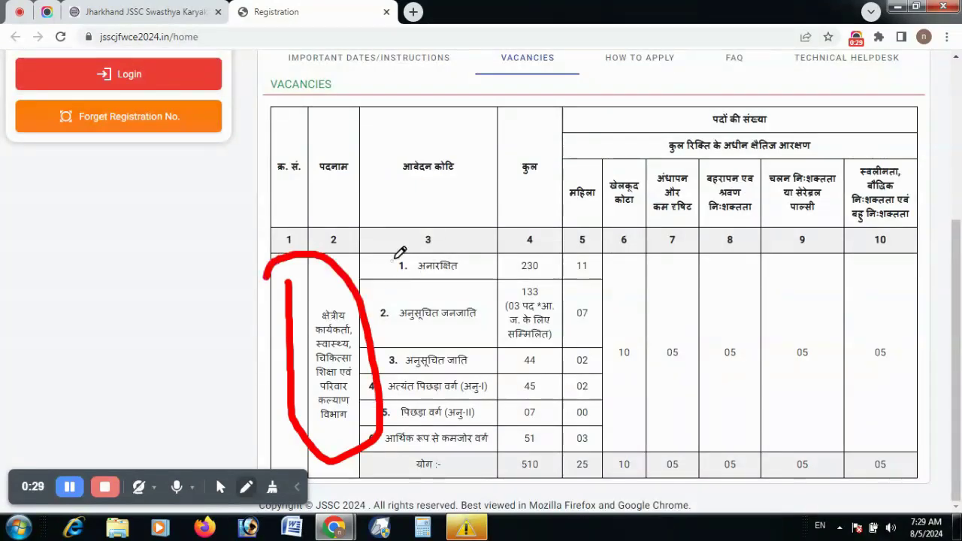
left_click_drag(350, 248, 420, 195)
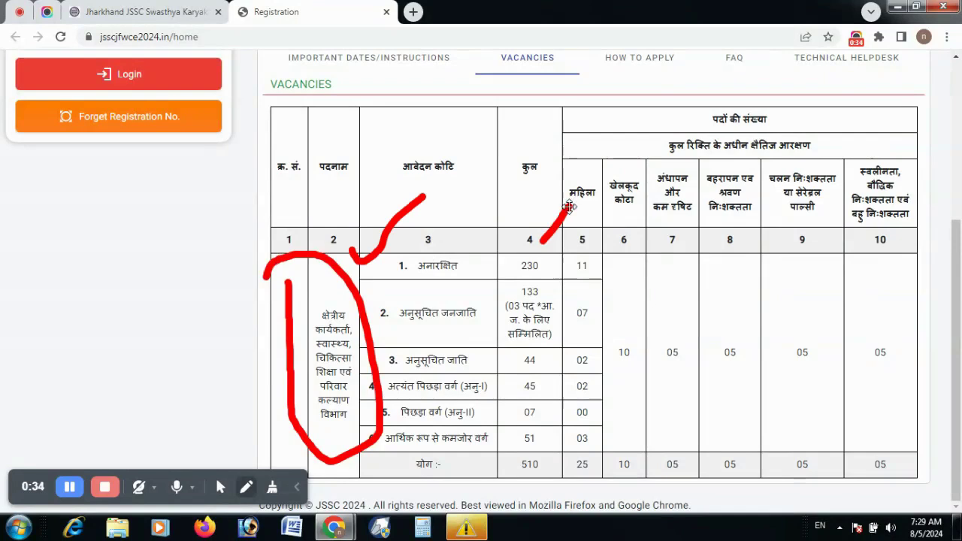
left_click_drag(394, 298, 468, 249)
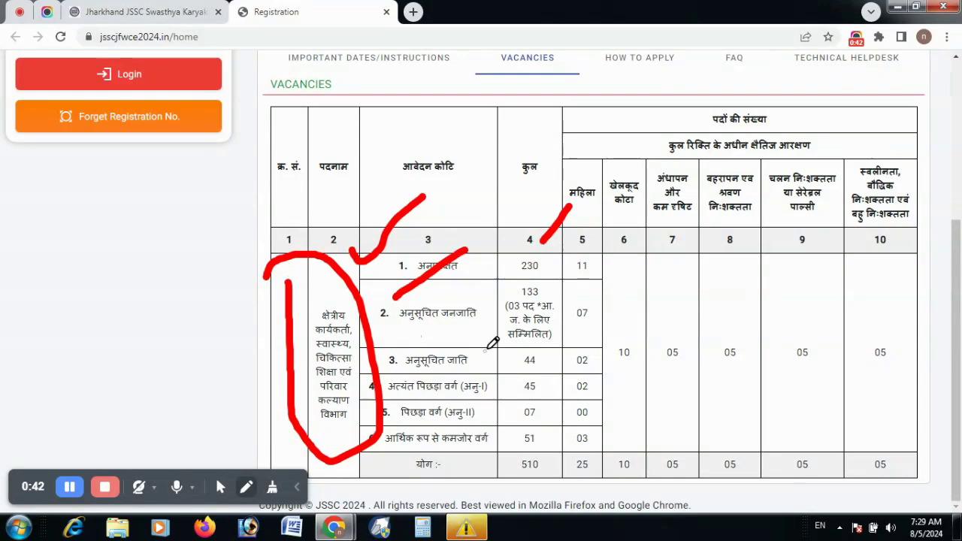
left_click_drag(488, 353, 526, 319)
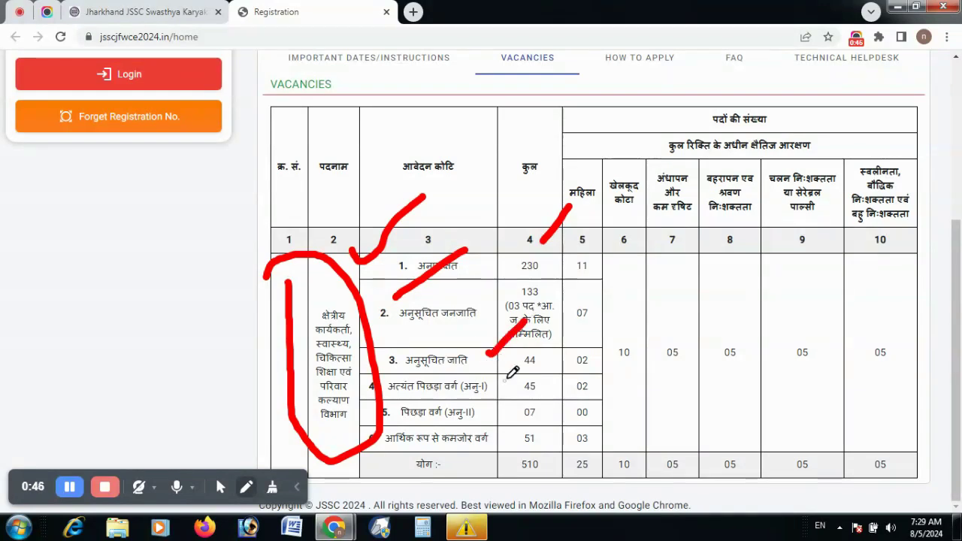
left_click_drag(505, 382, 556, 326)
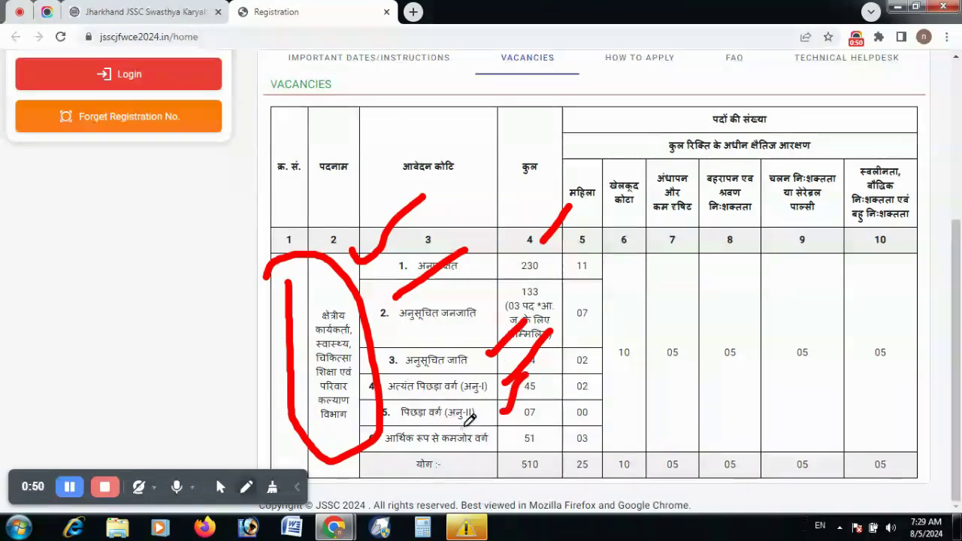
left_click_drag(494, 441, 535, 412)
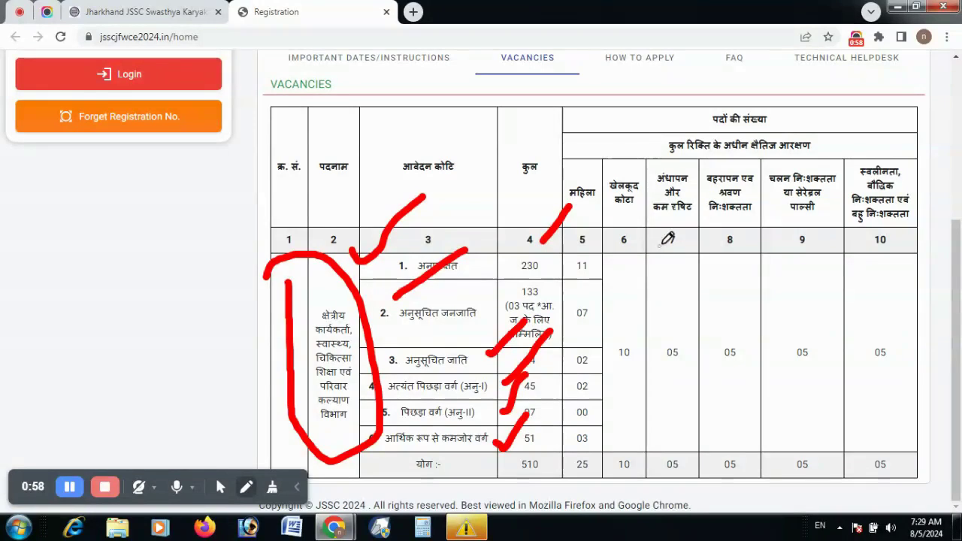
mouse_move(272, 487)
left_click(275, 451)
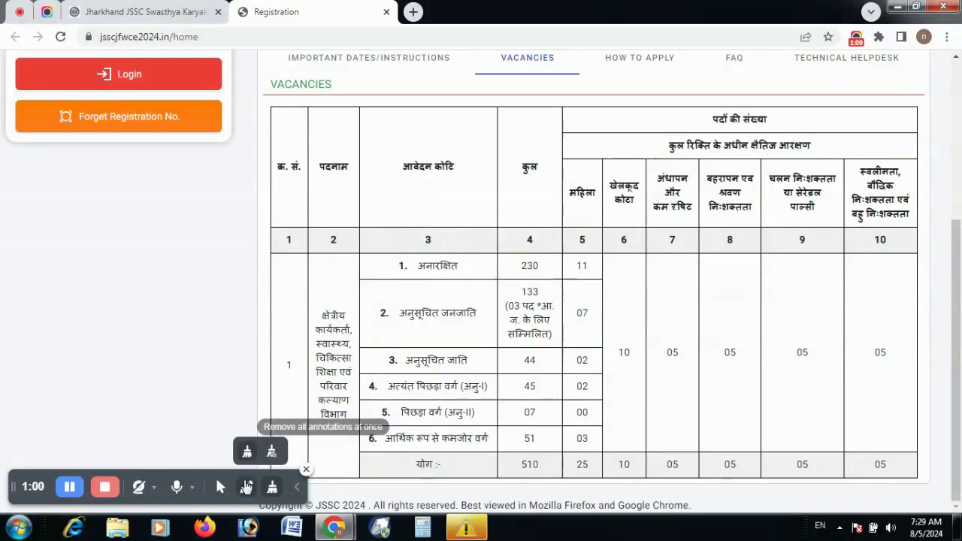
left_click(220, 488)
- Open the new registration form and answer Yes to Are you an Indian Citizen
scroll(154, 279, "up", 3)
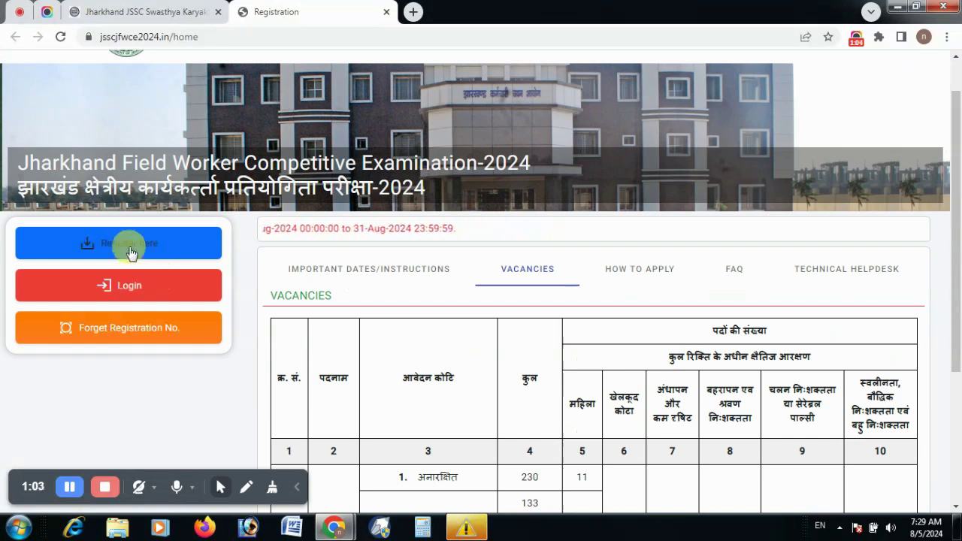
left_click(130, 254)
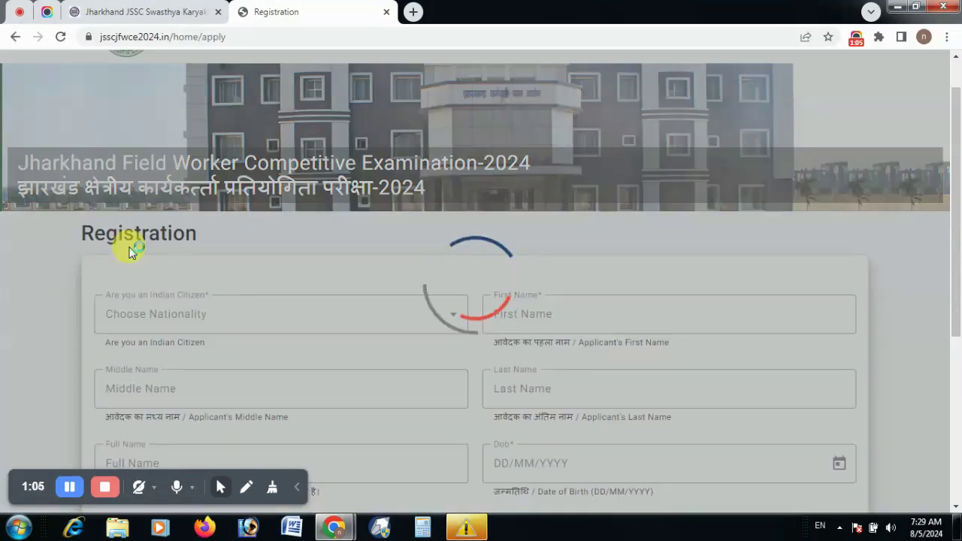
scroll(334, 237, "down", 3)
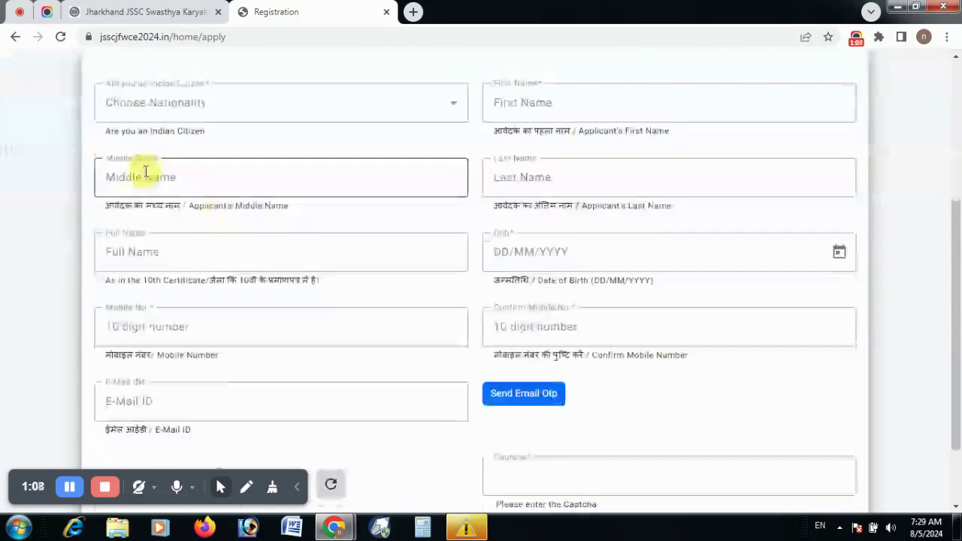
scroll(130, 300, "up", 1)
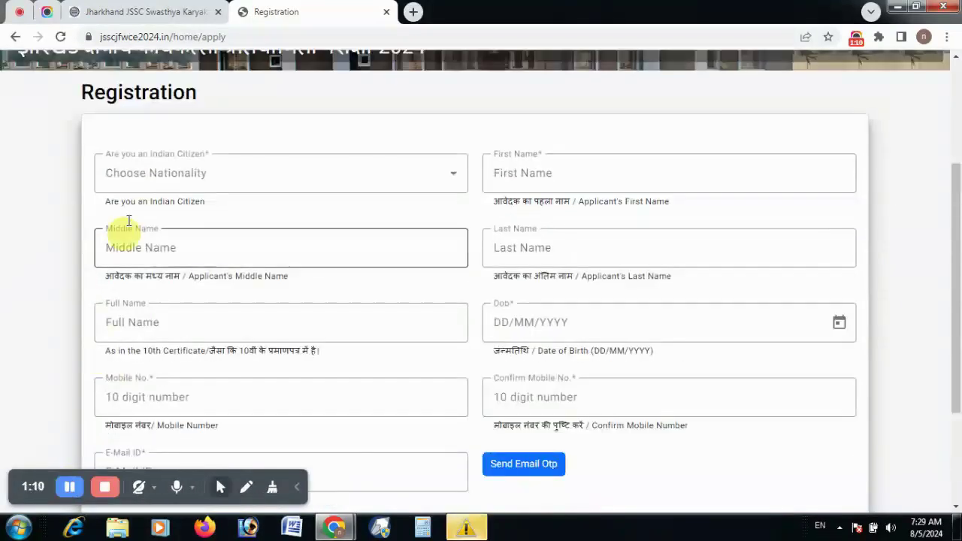
left_click(147, 183)
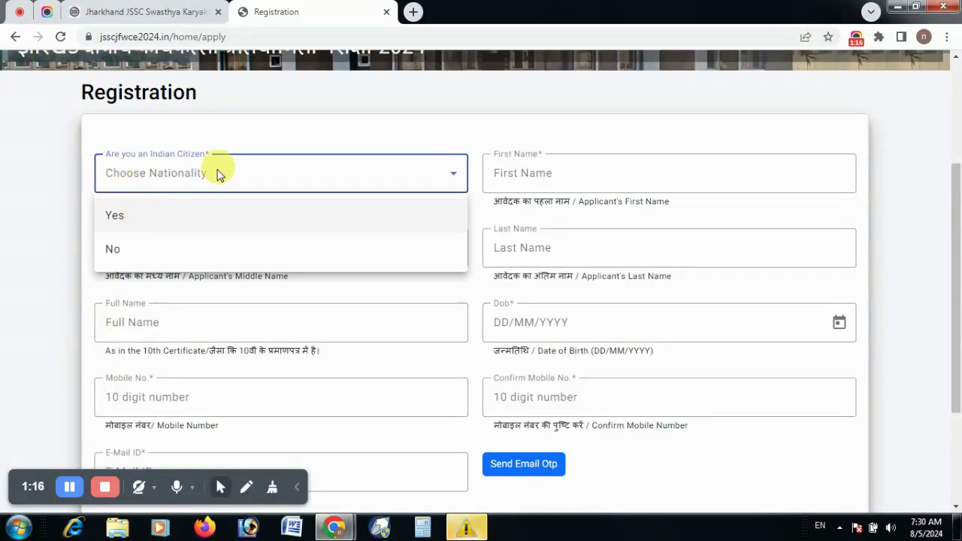
left_click(139, 219)
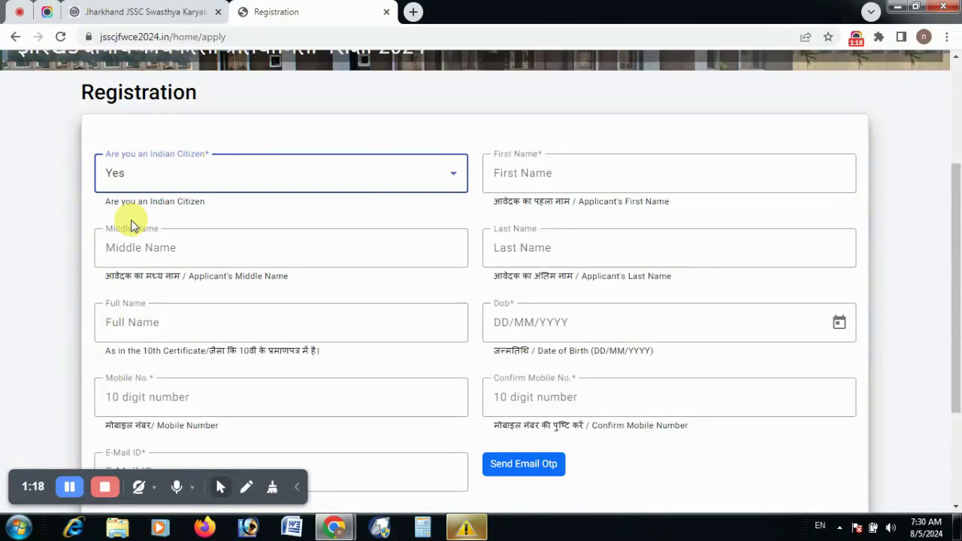
- Enter the applicant's first, last and full names, birth date, mobile number and e-mail
left_click(564, 179)
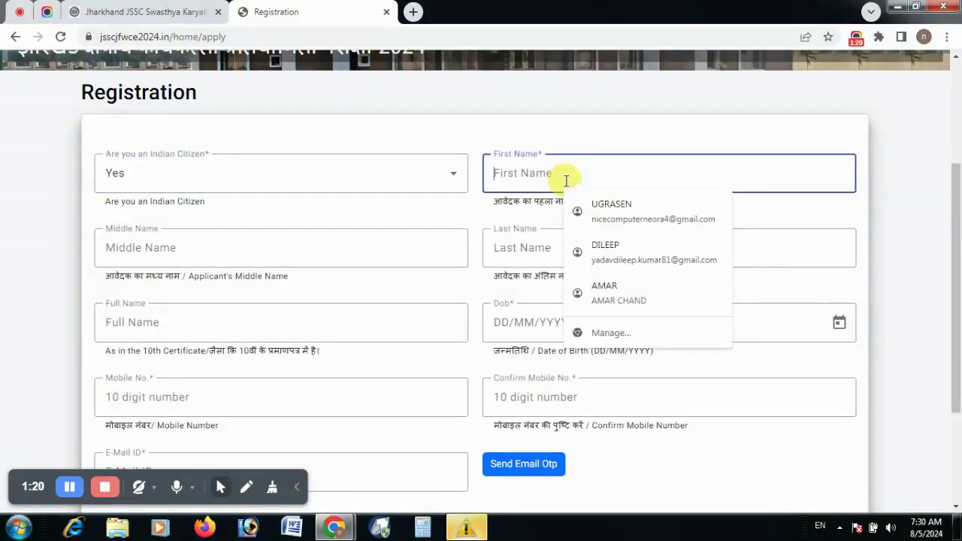
left_click(240, 249)
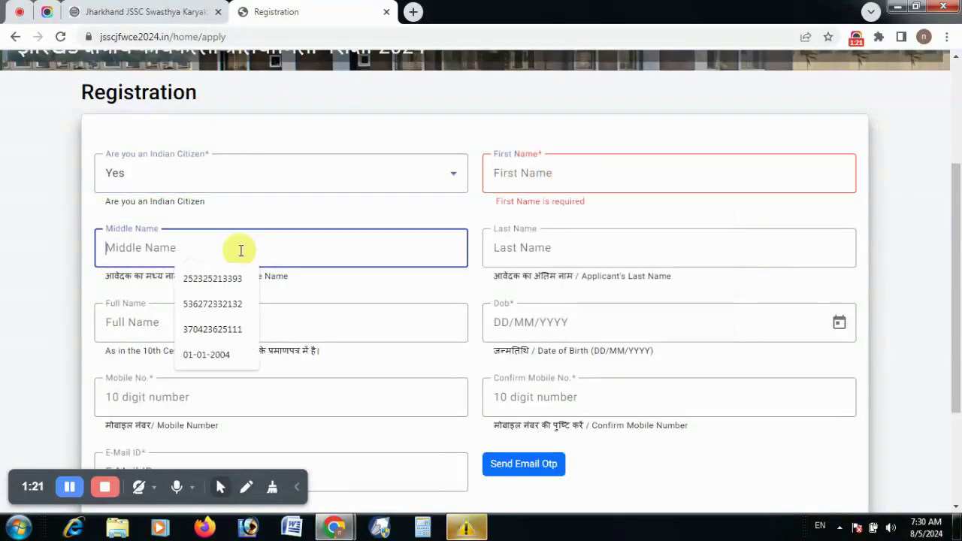
left_click(571, 242)
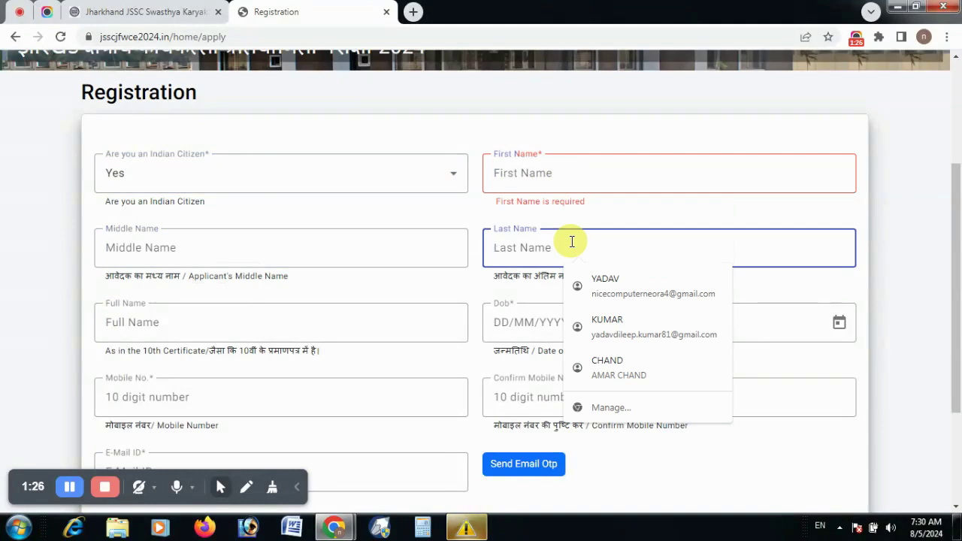
left_click(538, 175)
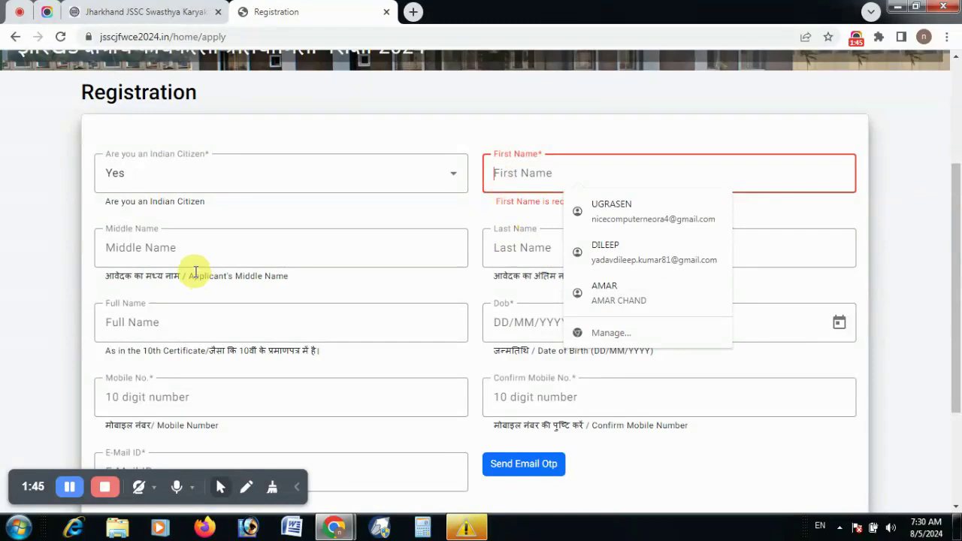
scroll(318, 251, "down", 1)
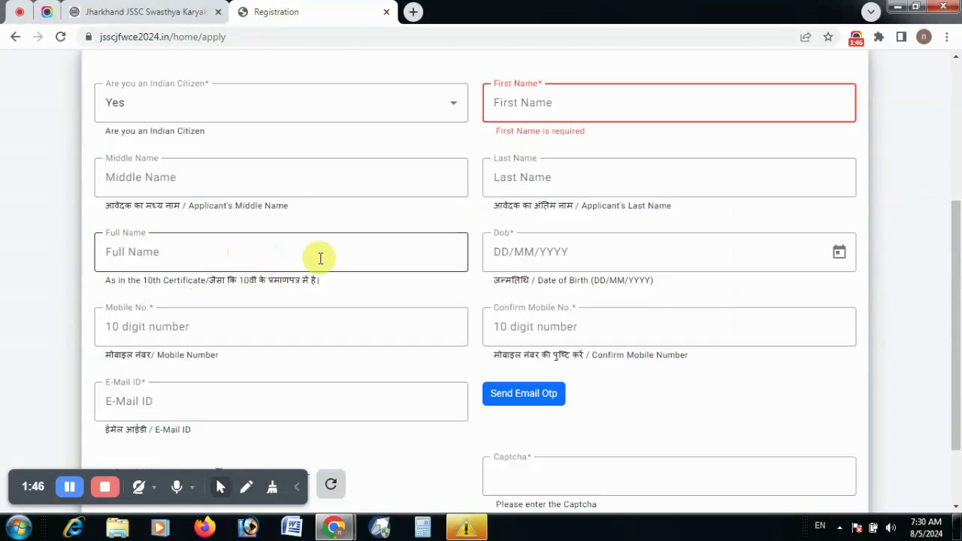
left_click(173, 253)
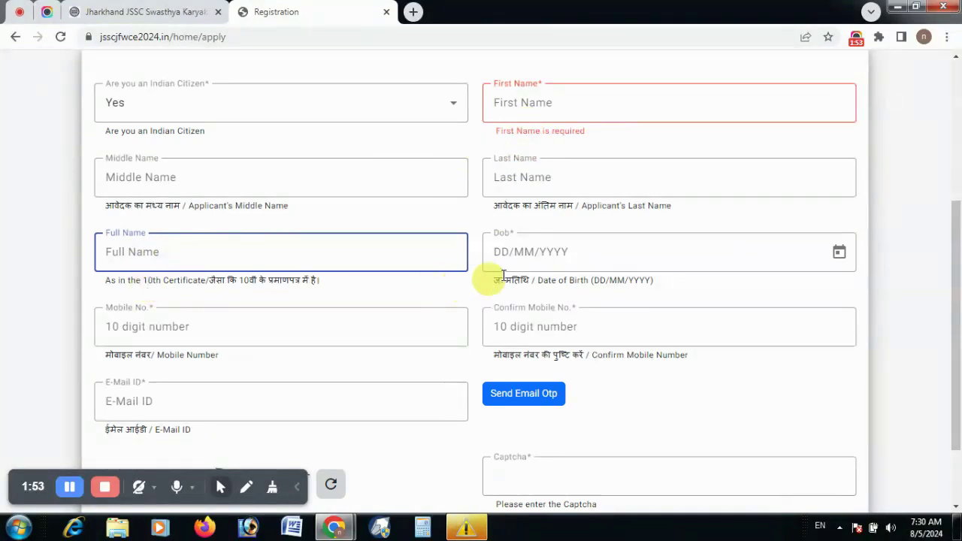
scroll(247, 339, "down", 1)
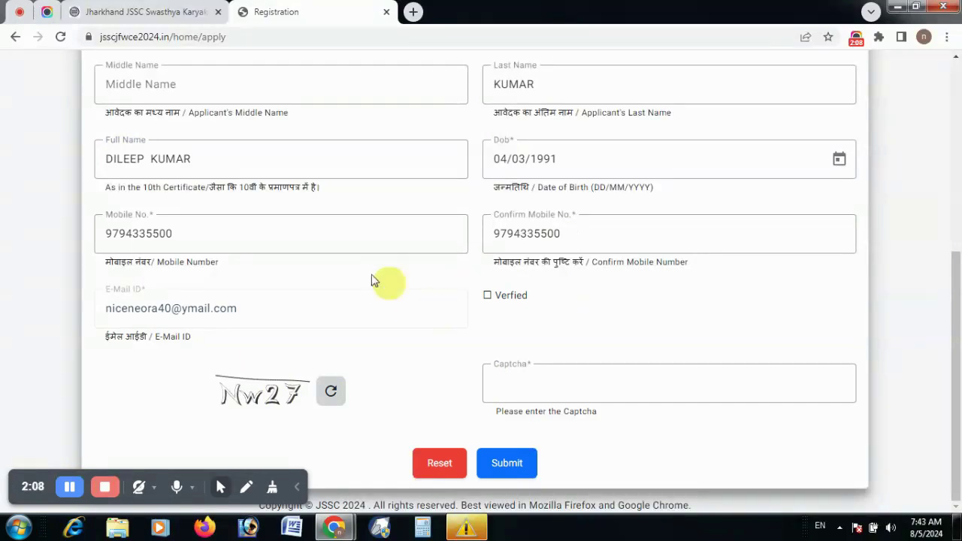
- Type the captcha characters shown and submit the completed registration form
scroll(343, 262, "up", 4)
scroll(252, 251, "down", 3)
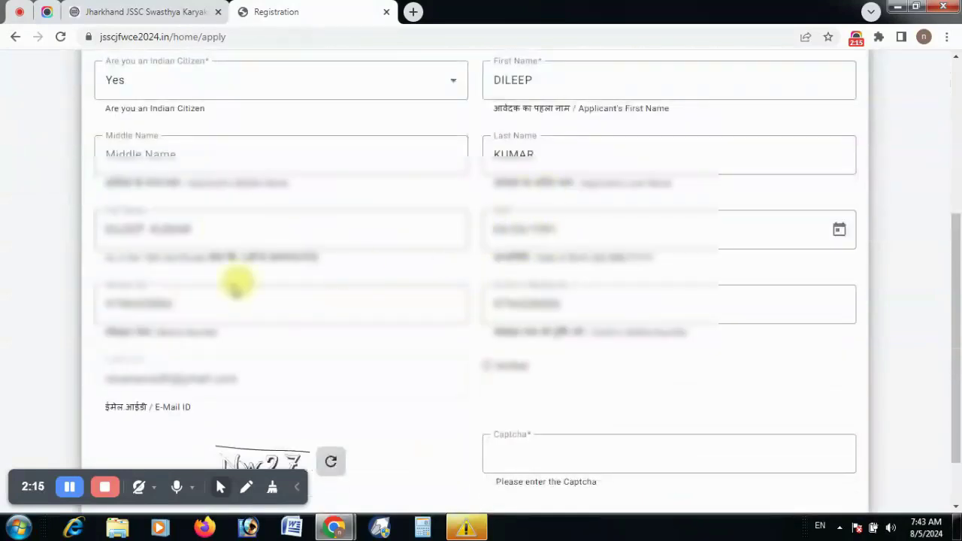
scroll(444, 248, "down", 1)
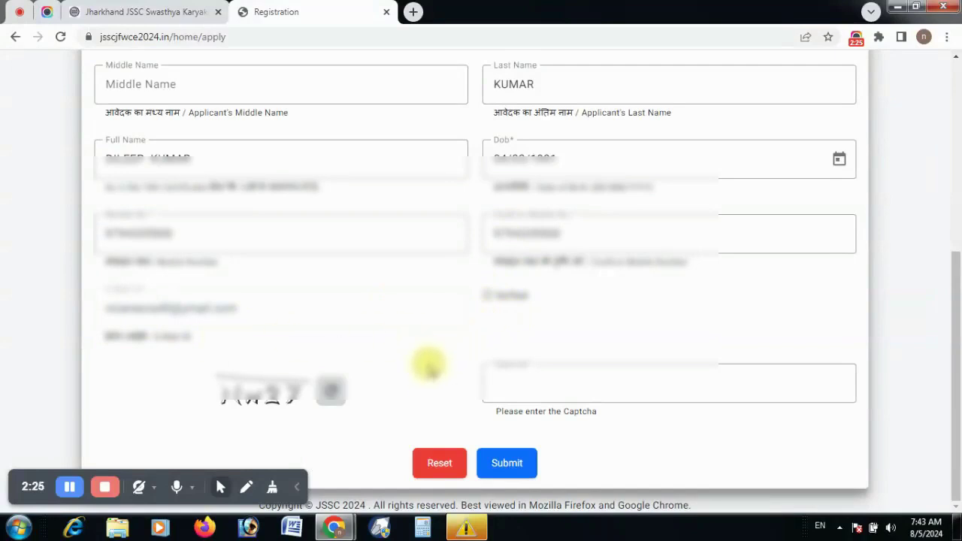
left_click(489, 385)
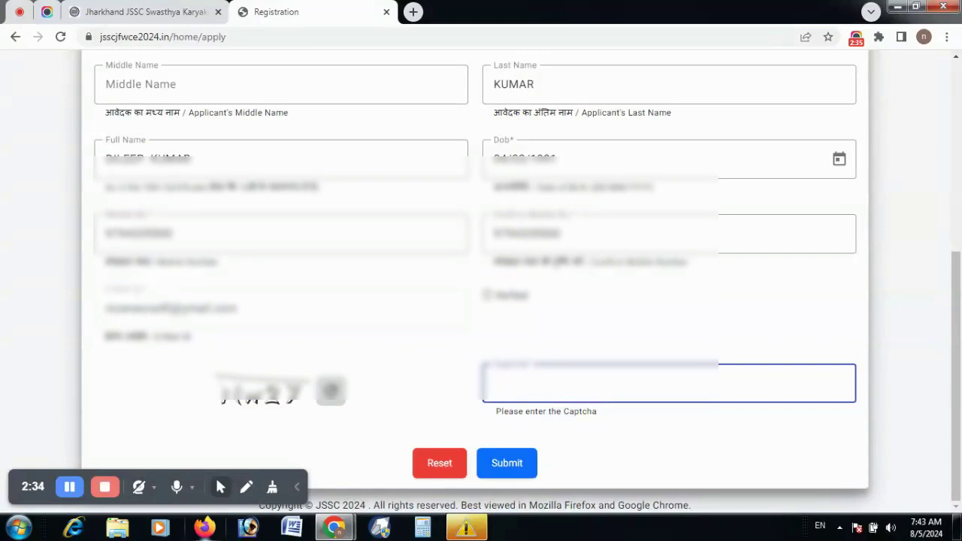
type("J")
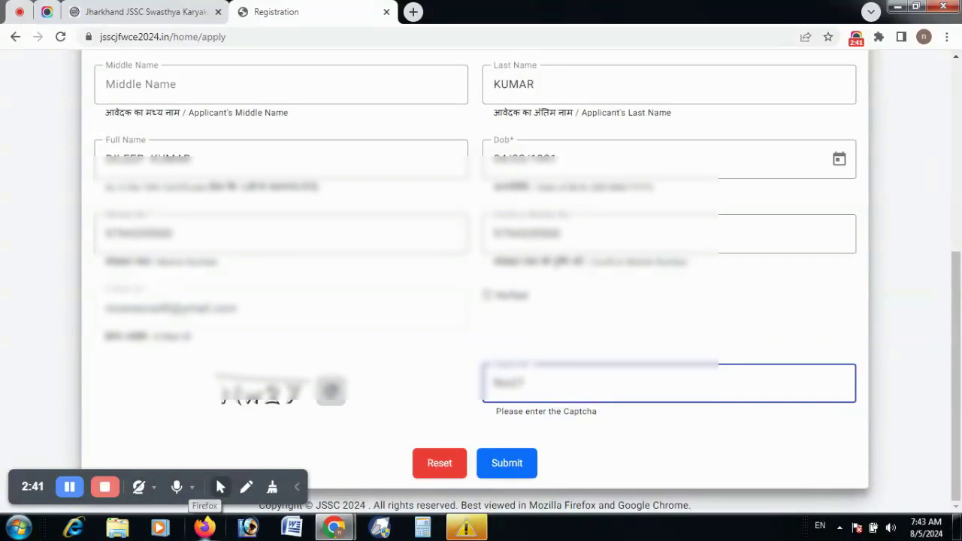
left_click(487, 459)
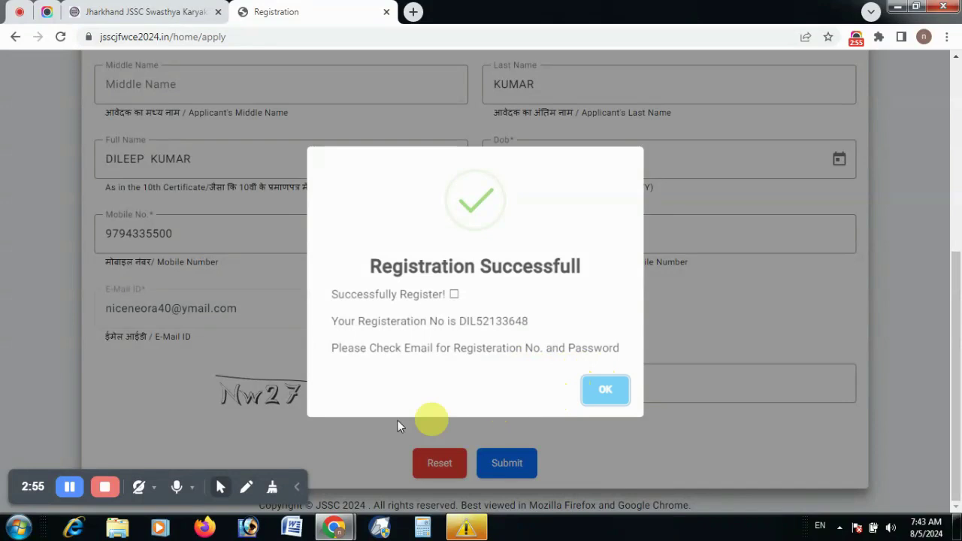
- Dismiss the success dialog and log in with the new registration number and password
left_click(72, 489)
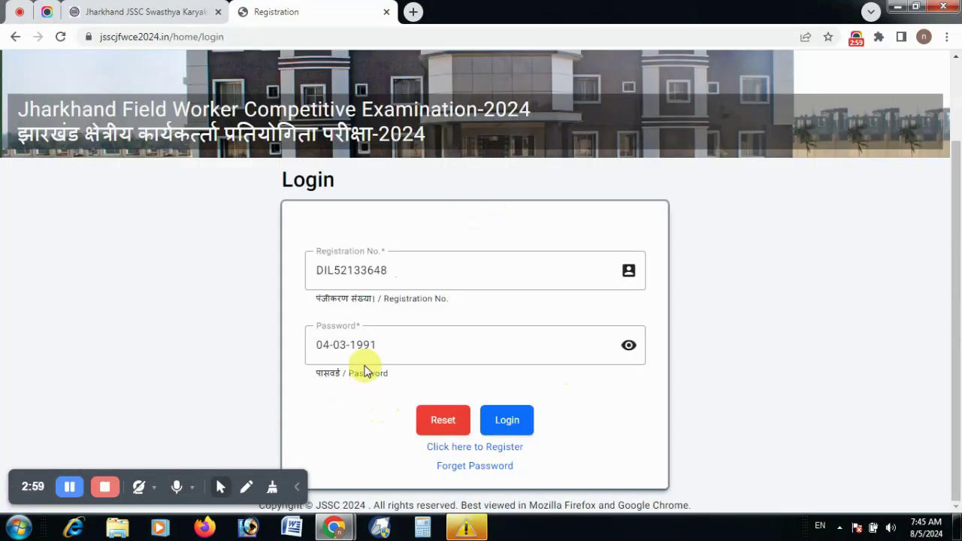
left_click(508, 423)
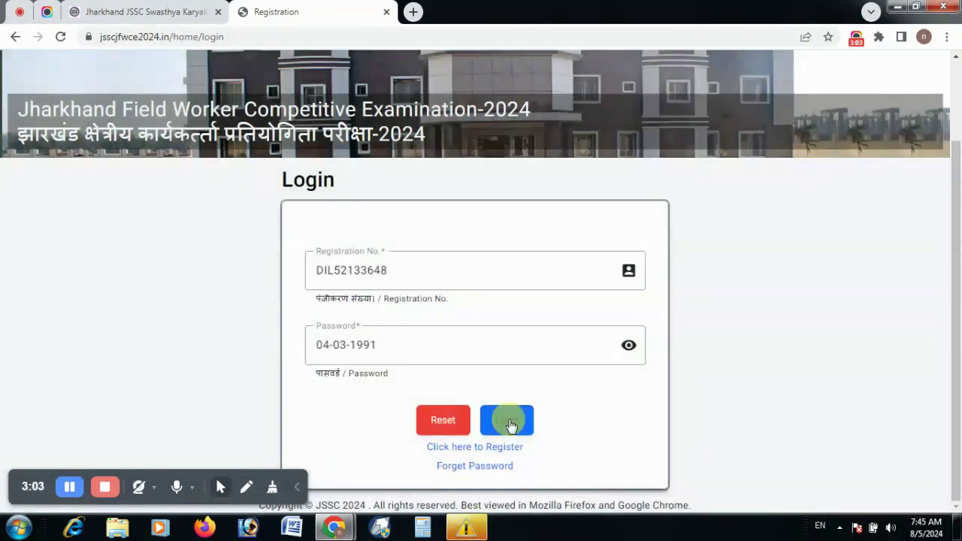
left_click(509, 422)
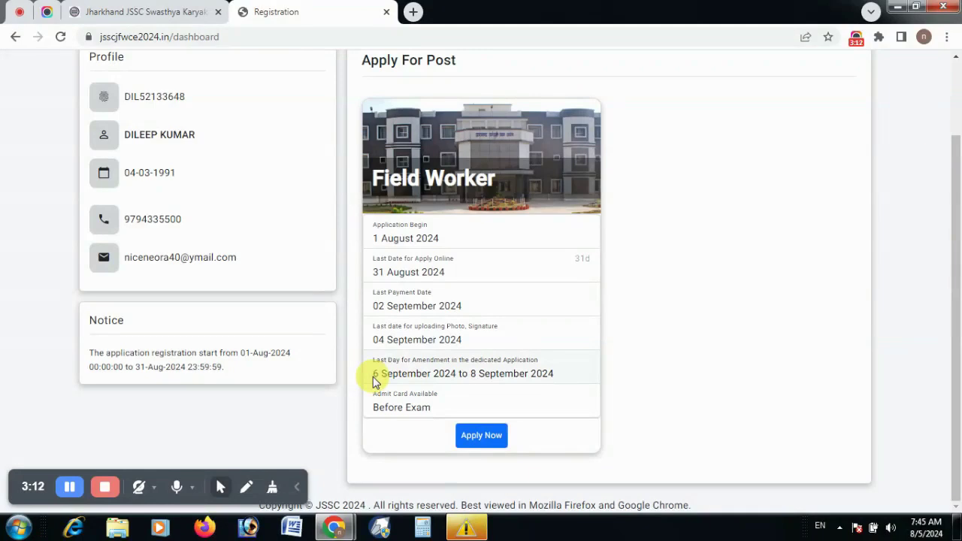
- Start the Field Worker application with Apply Now, landing on its Personal Details step
scroll(451, 335, "up", 2)
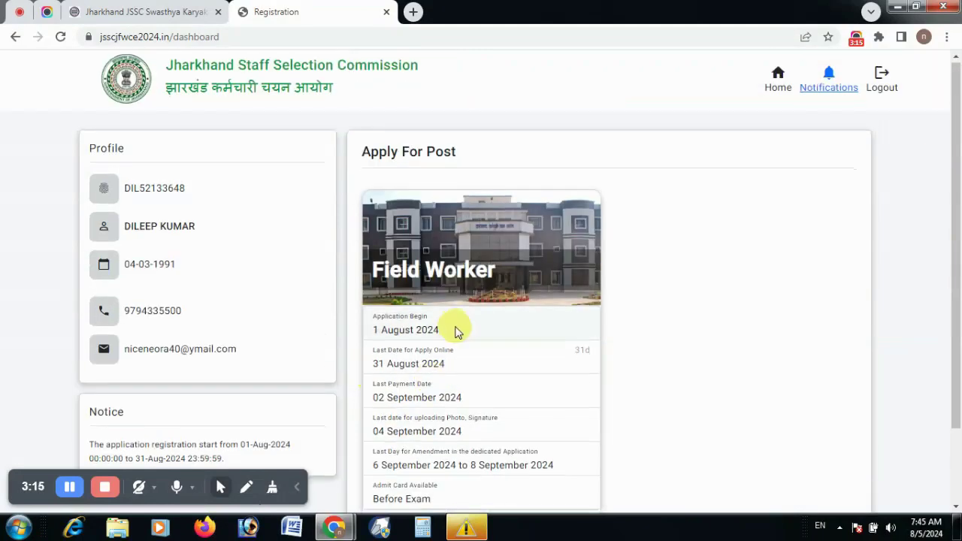
scroll(455, 333, "down", 2)
left_click(489, 437)
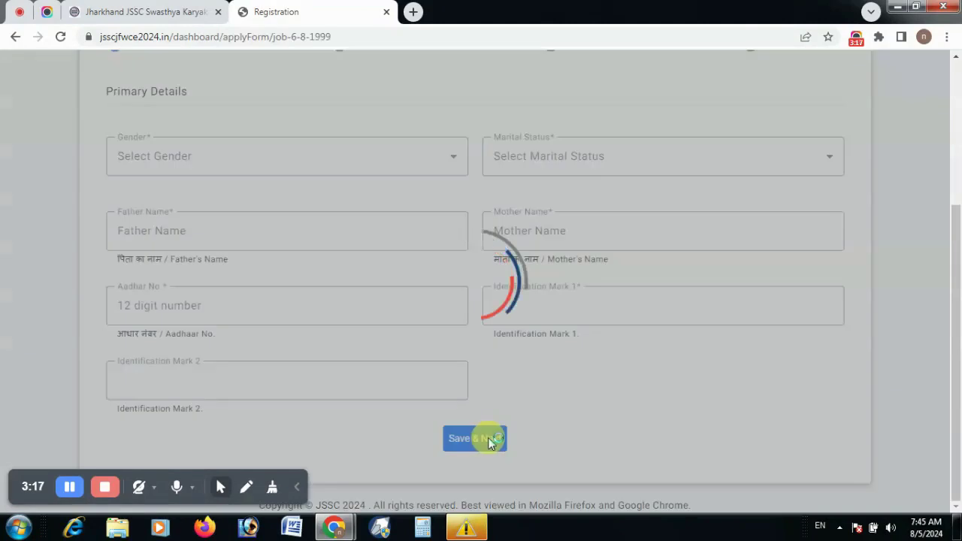
scroll(556, 195, "up", 2)
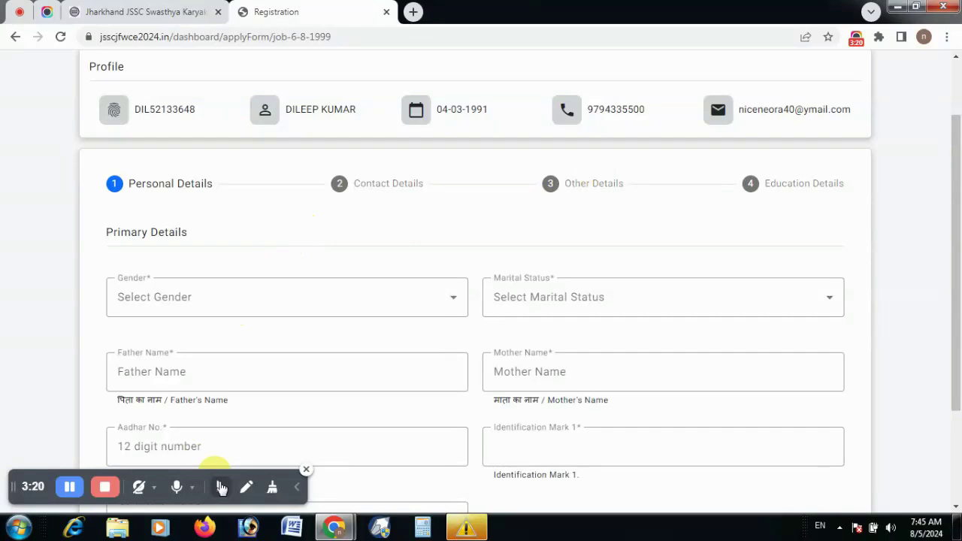
left_click(246, 487)
left_click_drag(66, 191, 186, 139)
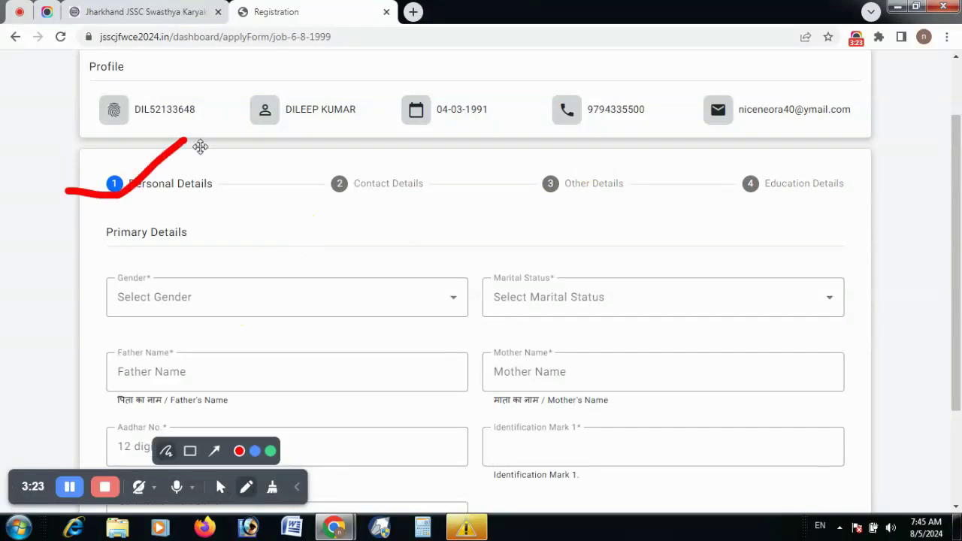
left_click_drag(275, 165, 382, 127)
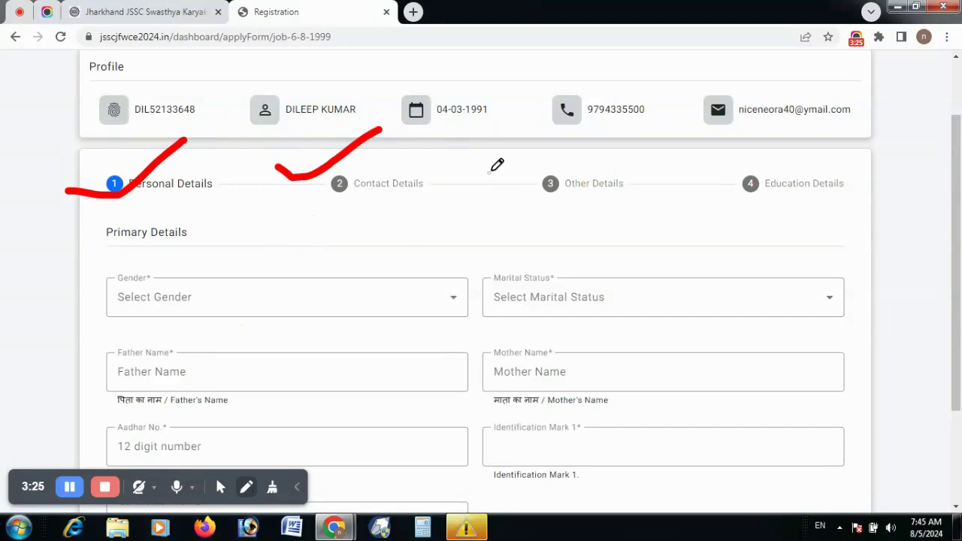
left_click_drag(490, 173, 612, 109)
mouse_move(715, 167)
left_mouse_down()
mouse_move(812, 139)
mouse_move(687, 176)
left_mouse_up()
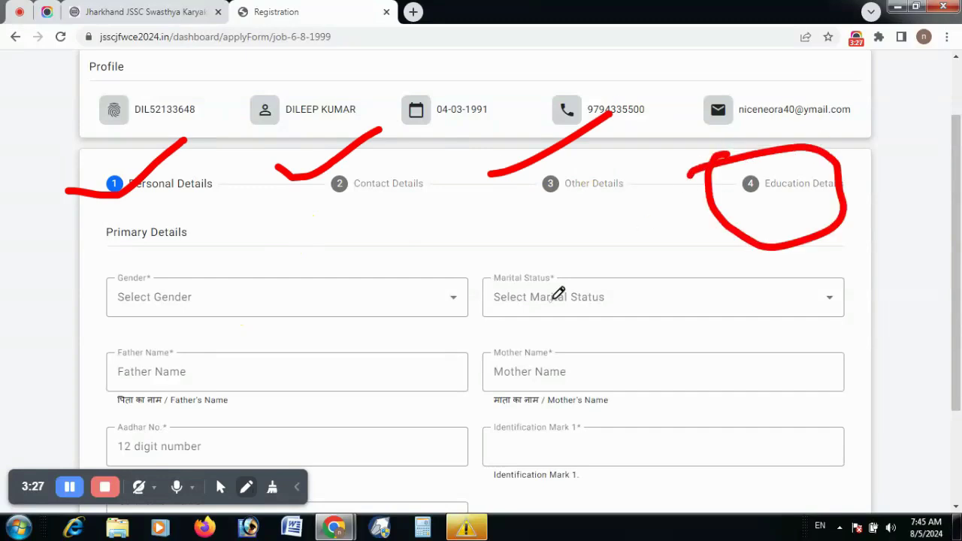
- Set gender to Male and marital status to Unmarried
left_click(271, 489)
left_click(273, 451)
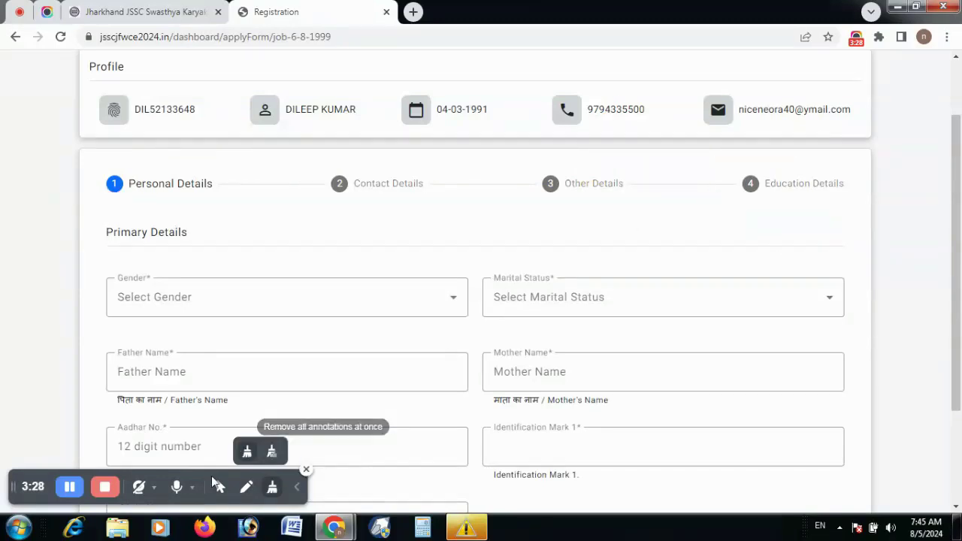
left_click(217, 489)
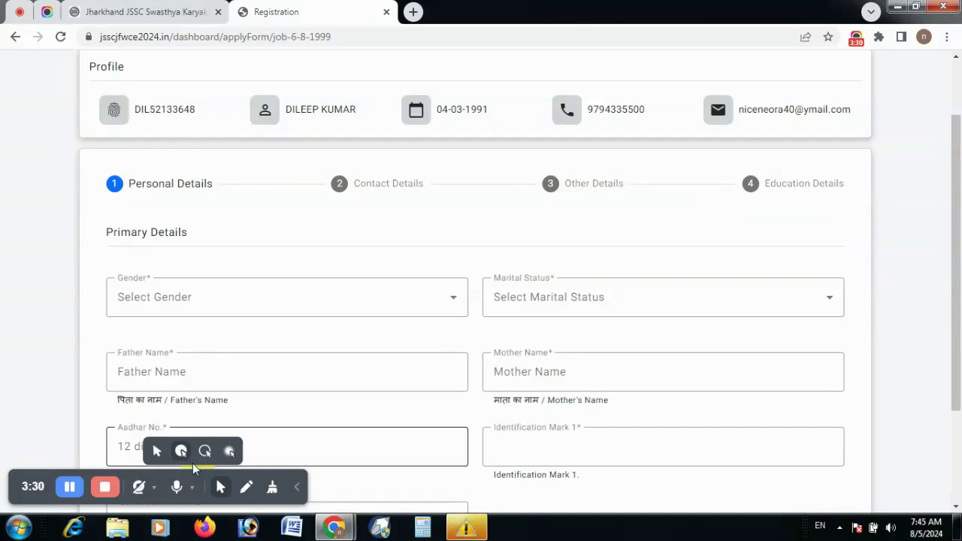
left_click(181, 450)
left_click(171, 314)
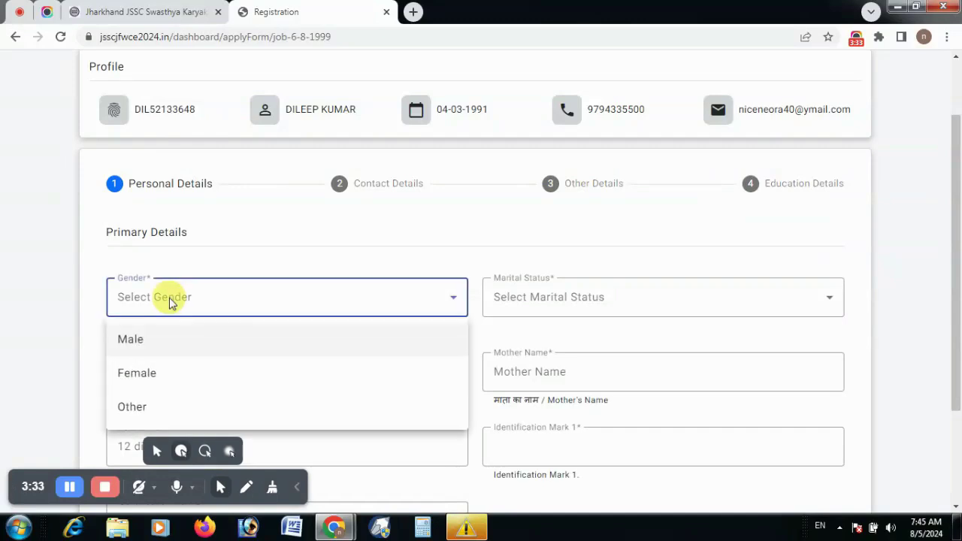
left_click(158, 341)
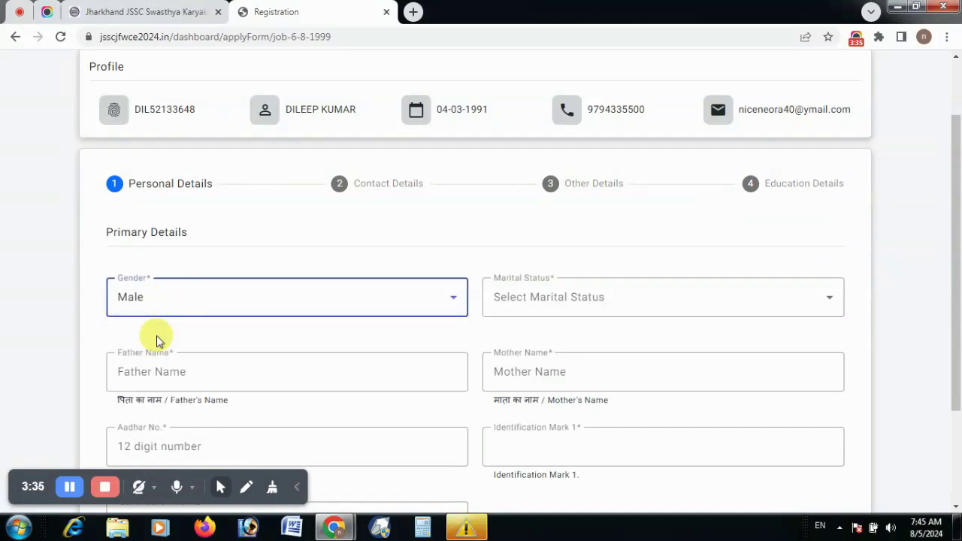
scroll(339, 264, "down", 1)
left_click(546, 228)
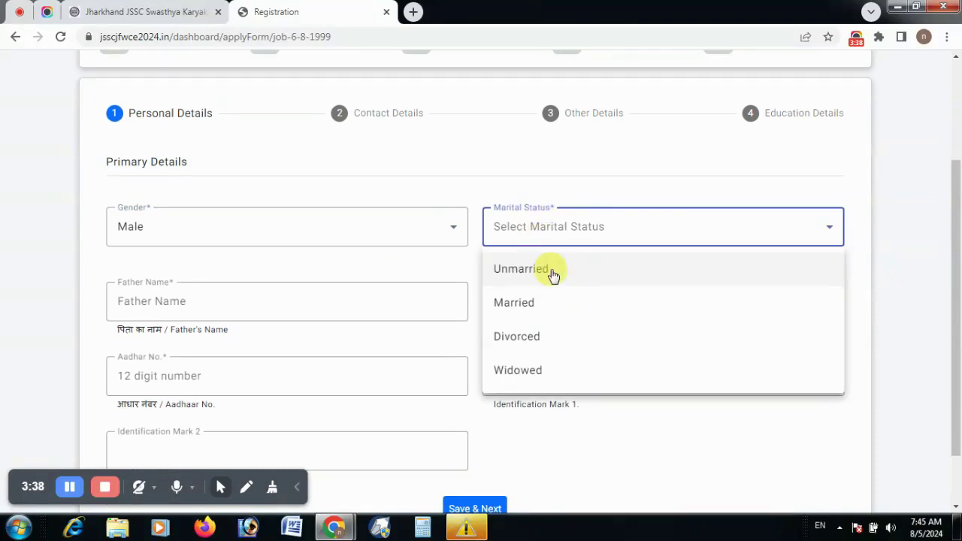
left_click(550, 272)
- Enter father's and mother's names, Aadhaar number and Identification Mark 1, then save
scroll(161, 311, "down", 1)
left_click(148, 233)
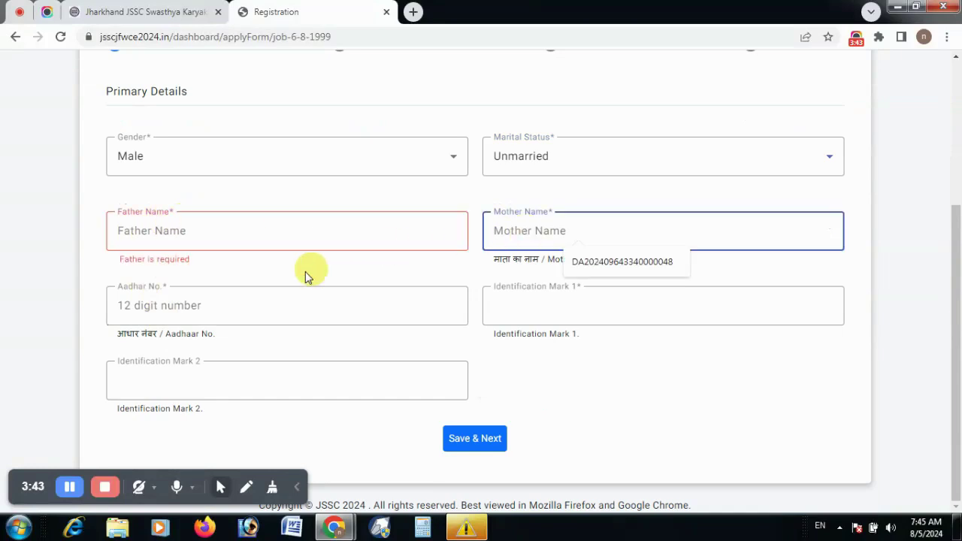
left_click(184, 305)
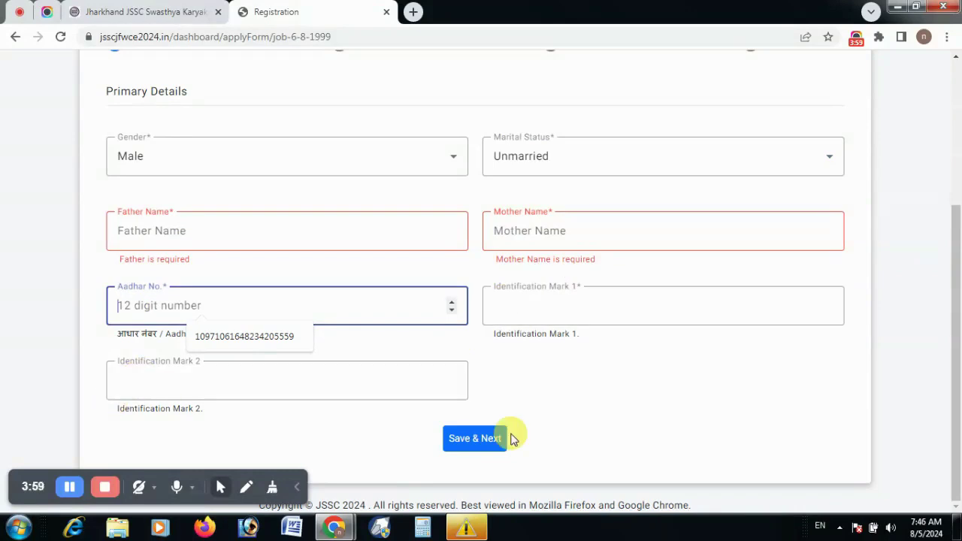
left_click(69, 487)
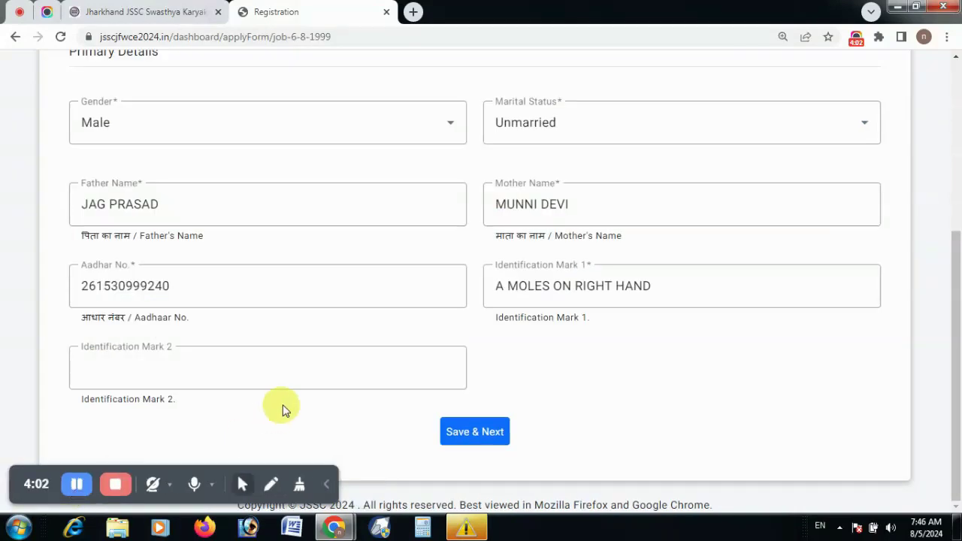
left_click(467, 428)
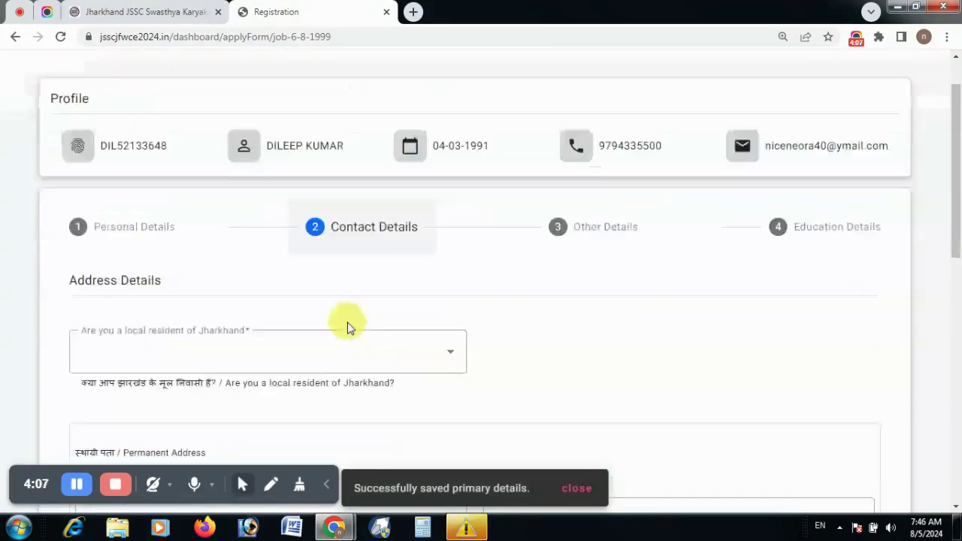
- Answer No to being a local Jharkhand resident, bringing up the UR-only eligibility notice
scroll(347, 328, "down", 3)
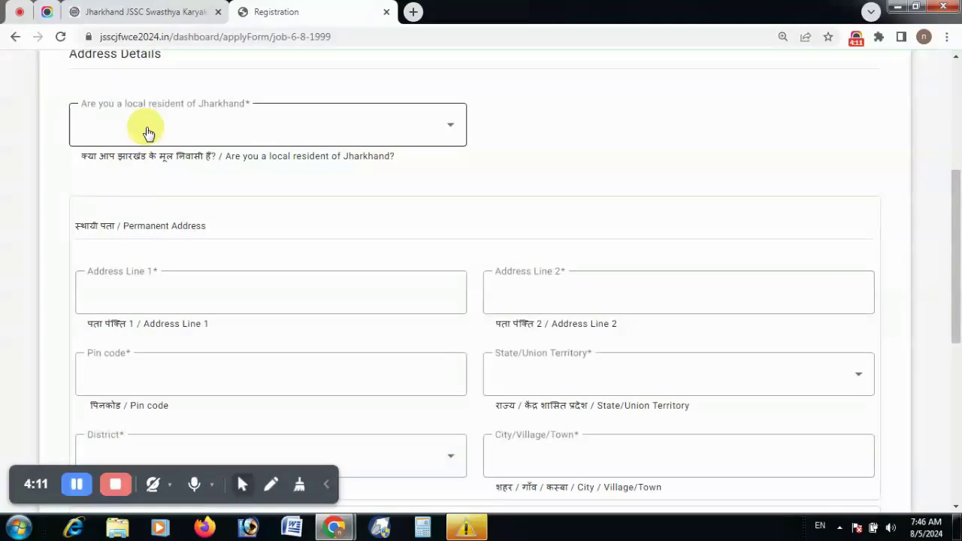
left_click(444, 123)
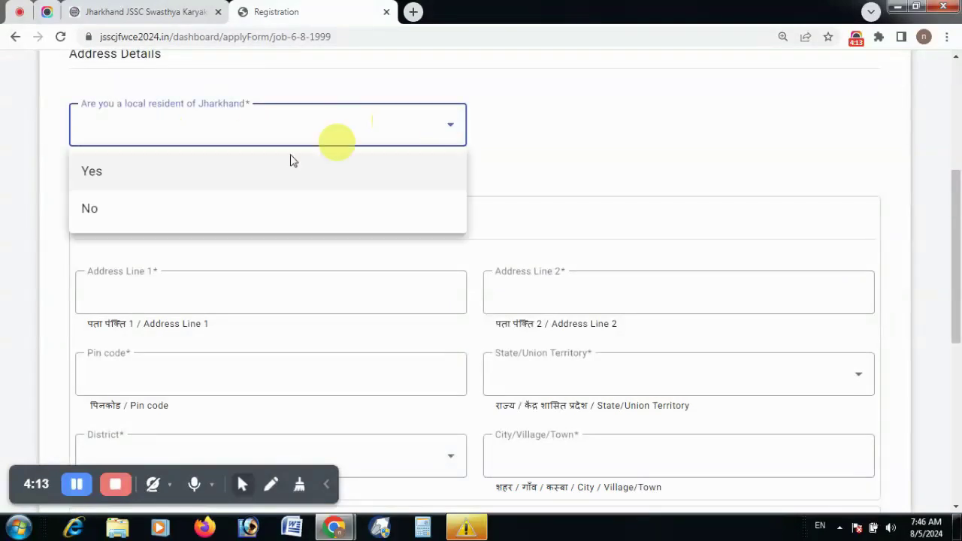
left_click(102, 211)
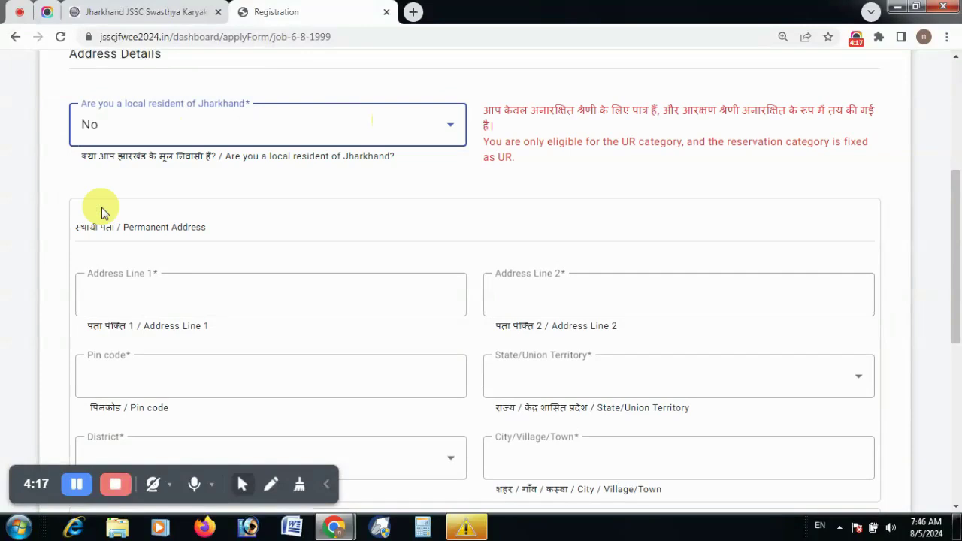
left_click(103, 127)
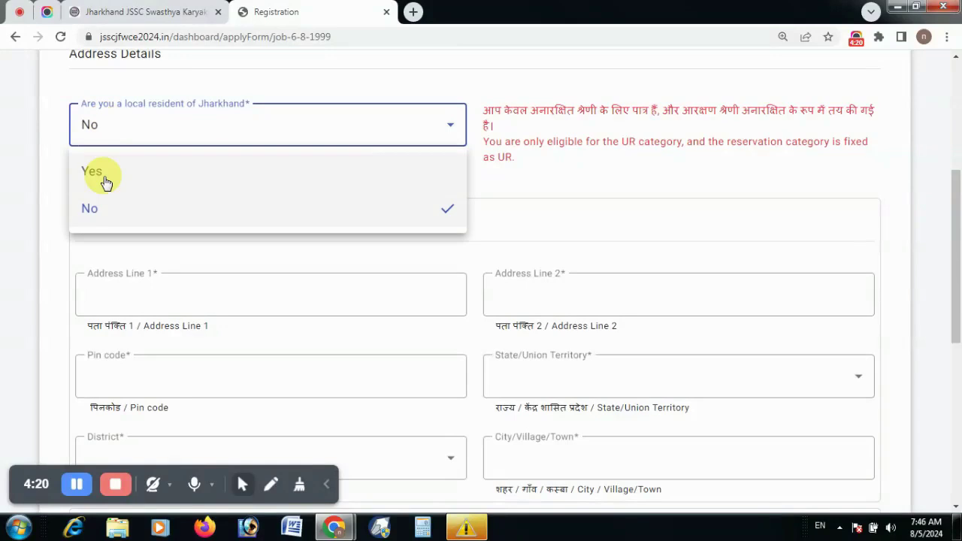
left_click(104, 181)
left_click(103, 124)
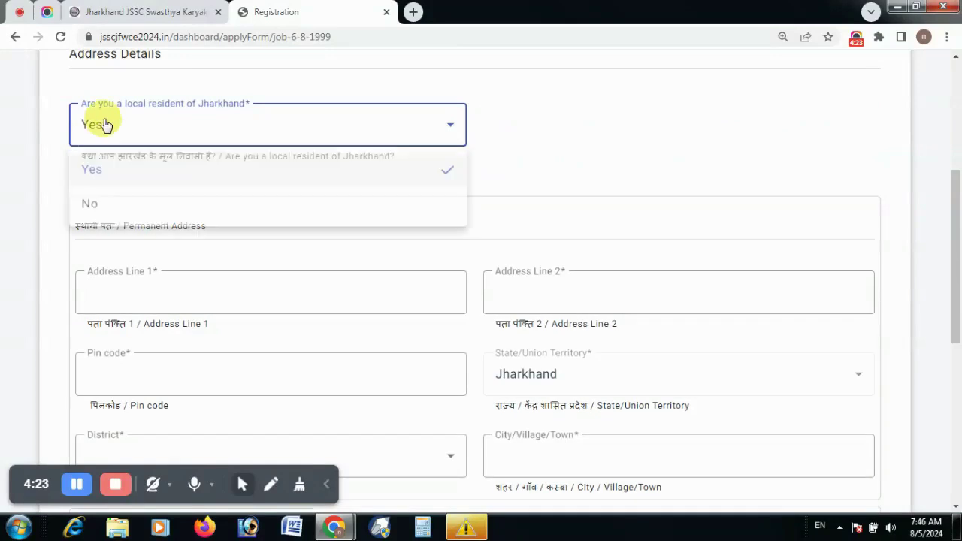
left_click(109, 205)
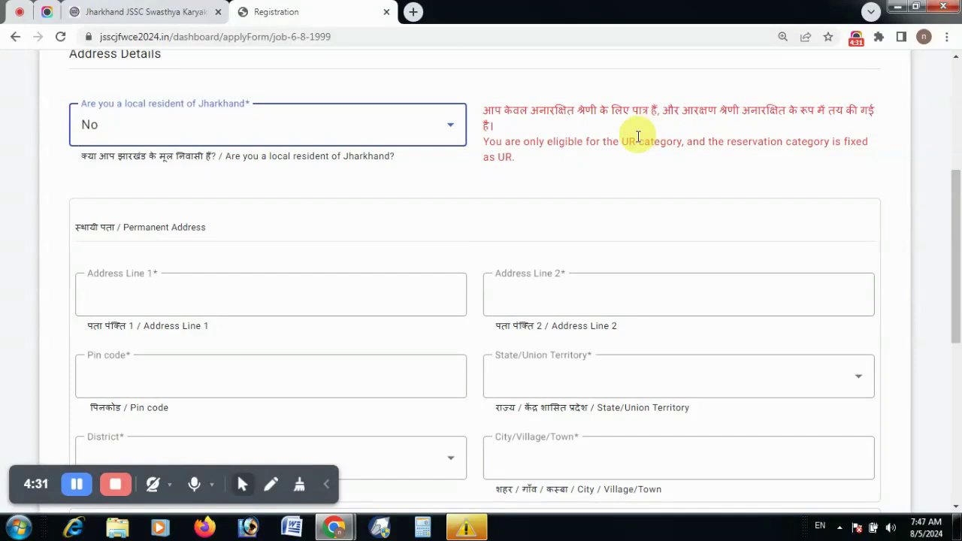
- Fill in the permanent address fields, starting from the first address line
scroll(172, 250, "down", 1)
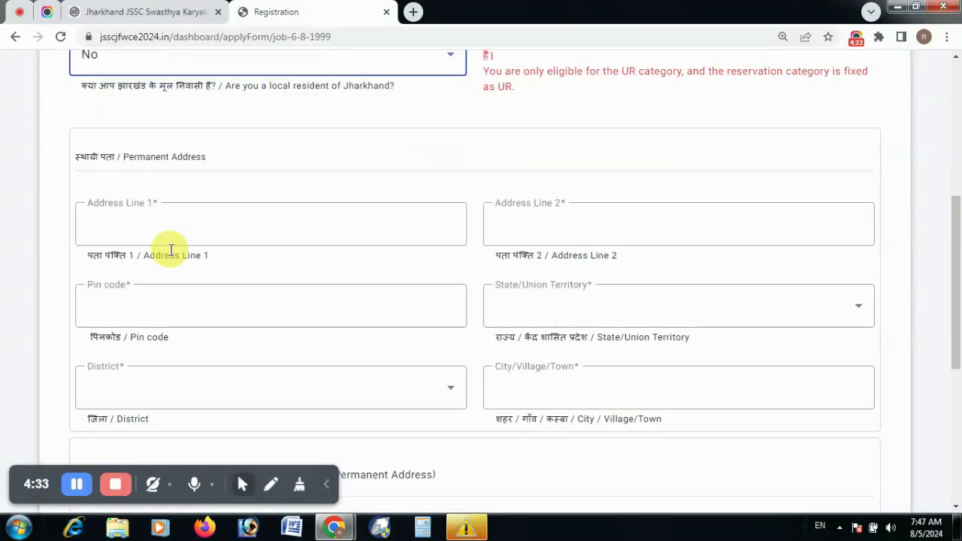
scroll(171, 250, "up", 1)
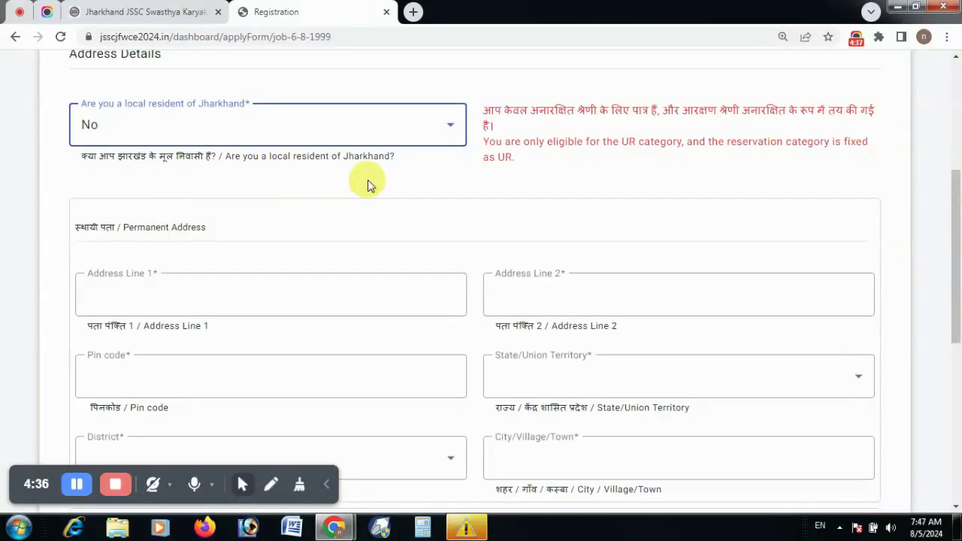
scroll(368, 185, "down", 6)
scroll(242, 223, "up", 2)
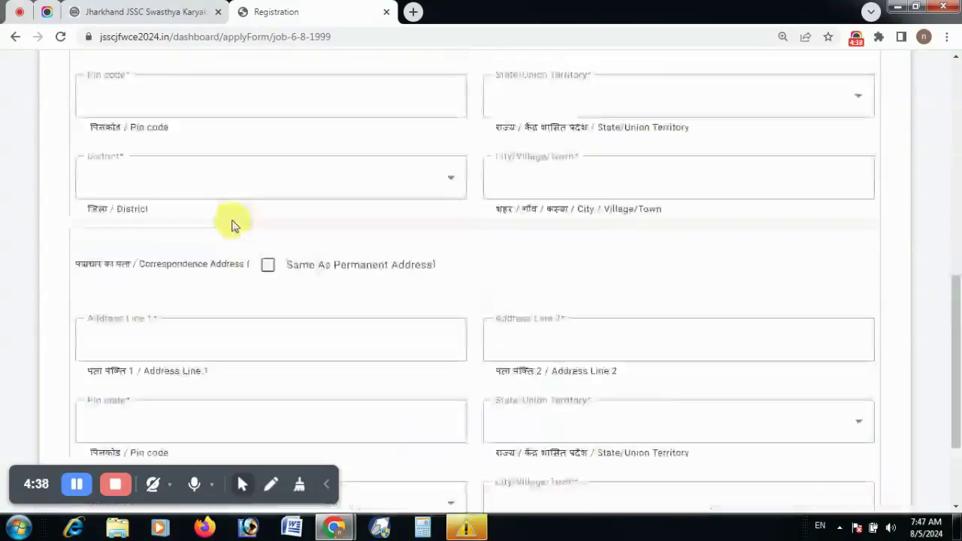
scroll(113, 173, "up", 2)
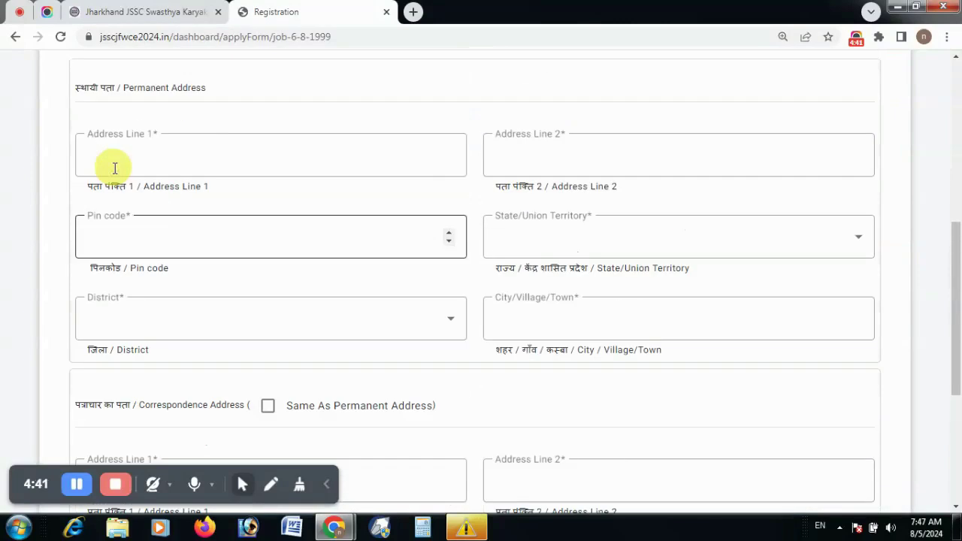
left_click(115, 167)
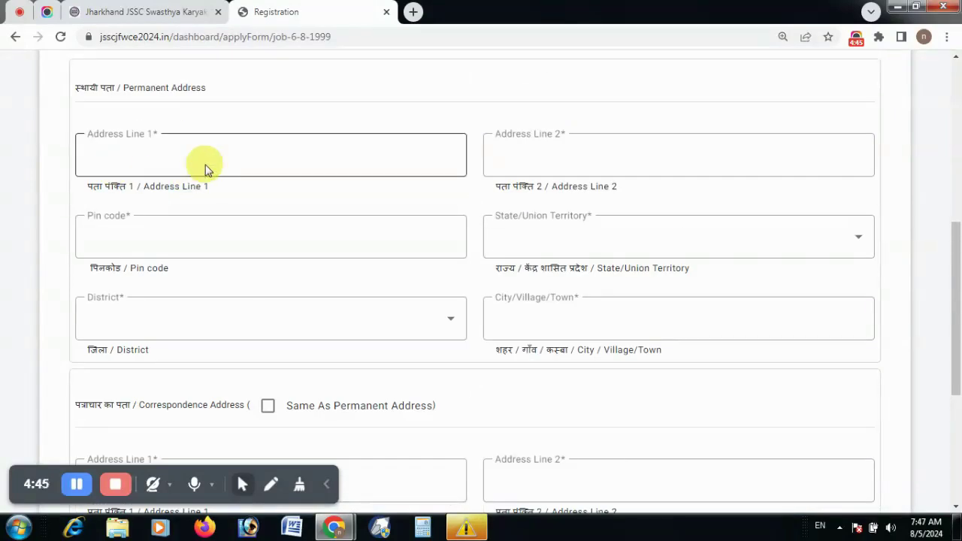
scroll(300, 394, "down", 3)
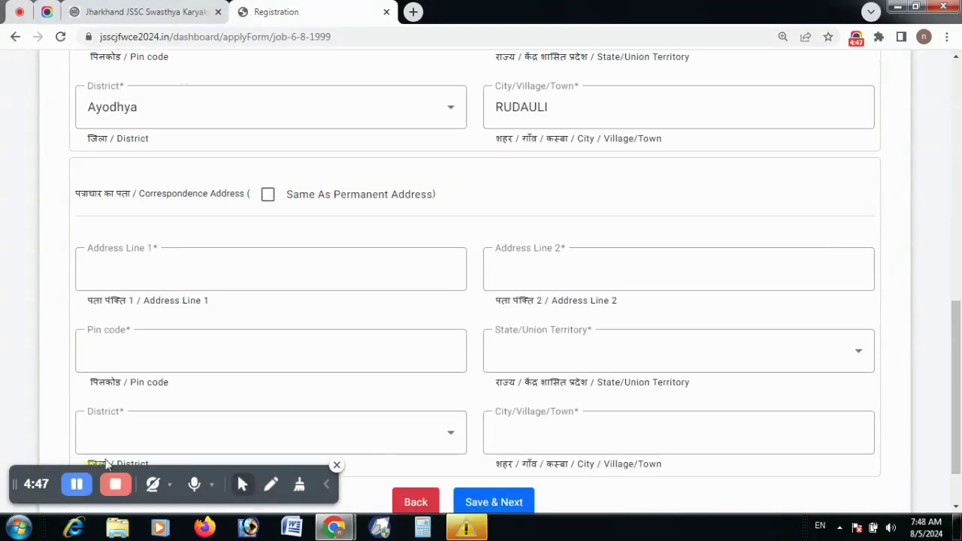
scroll(456, 163, "up", 4)
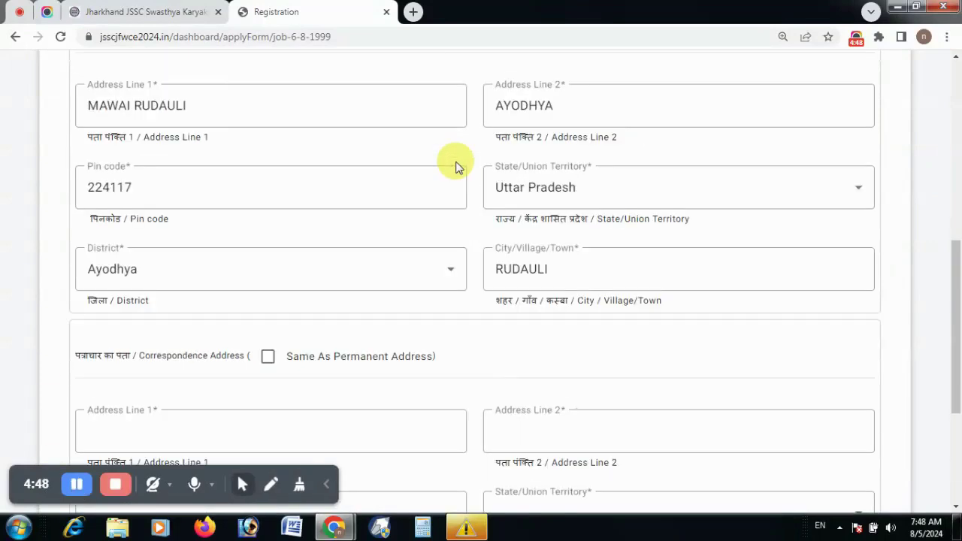
scroll(443, 181, "down", 5)
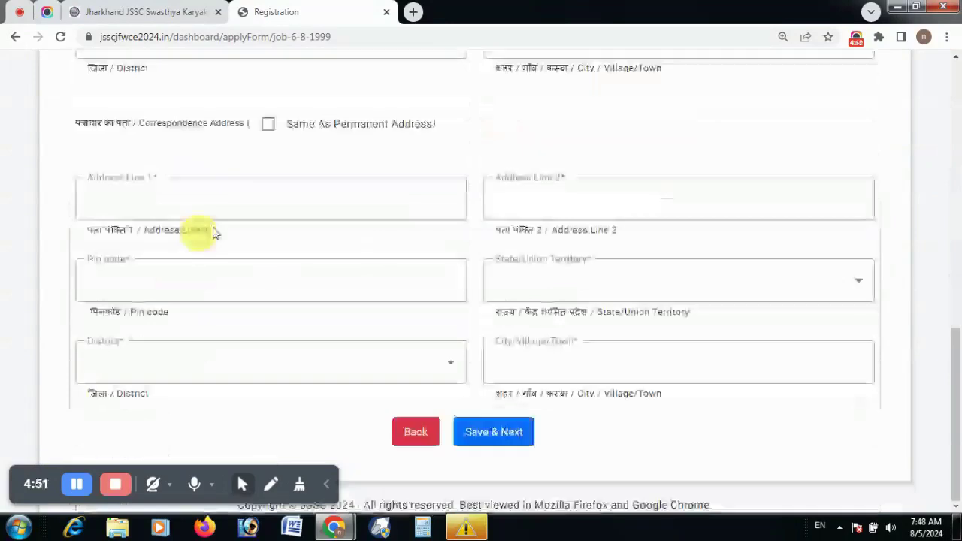
- Tick 'Same As Permanent Address' to autofill the correspondence address
left_click(268, 125)
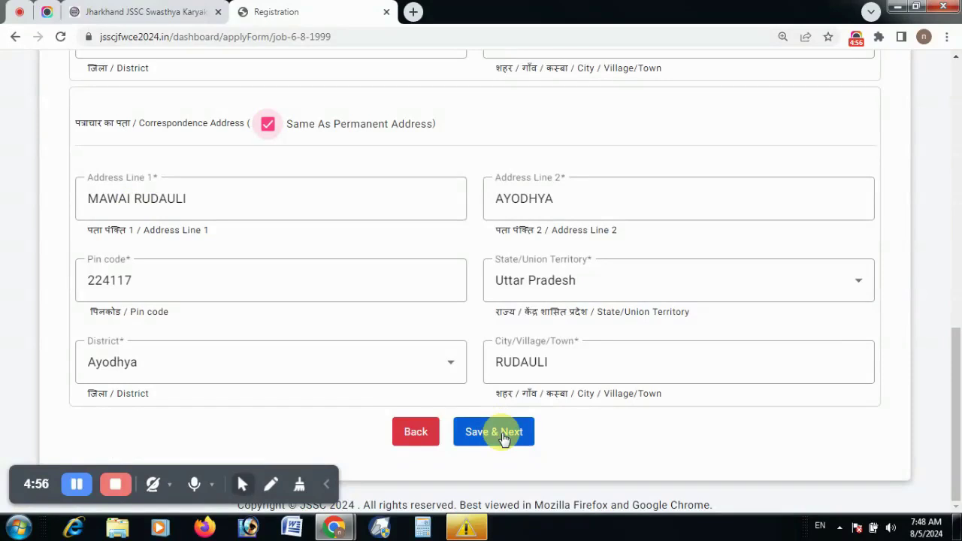
scroll(313, 310, "up", 4)
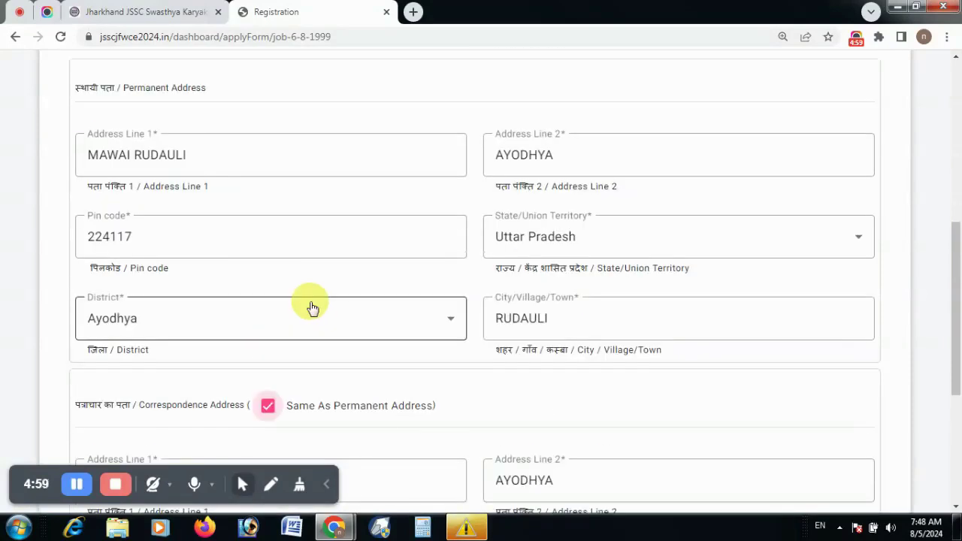
scroll(313, 308, "down", 4)
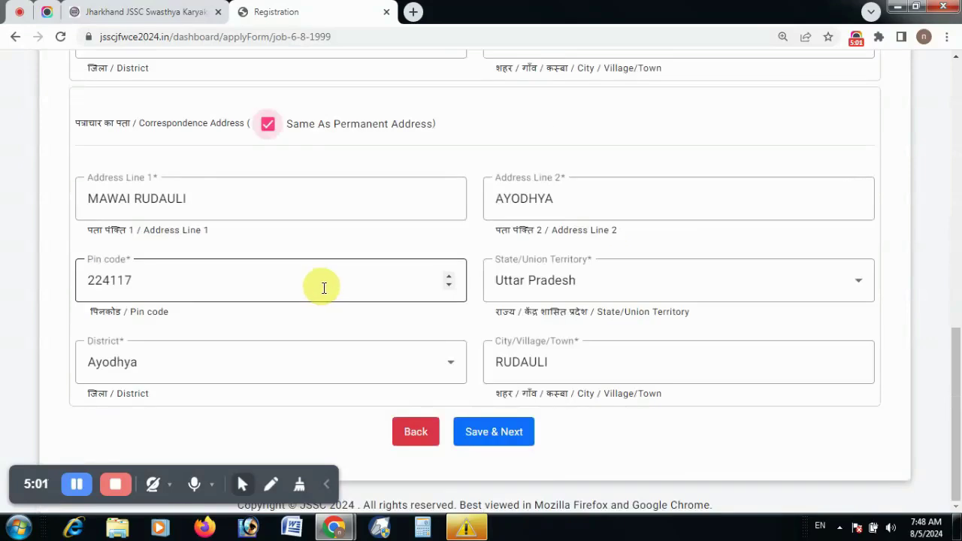
scroll(324, 287, "up", 9)
scroll(326, 293, "down", 7)
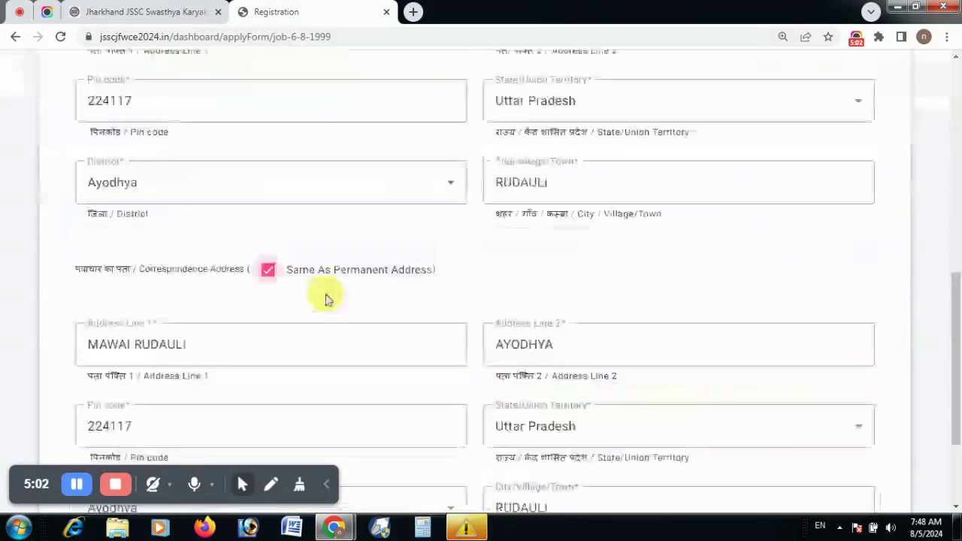
scroll(325, 298, "down", 2)
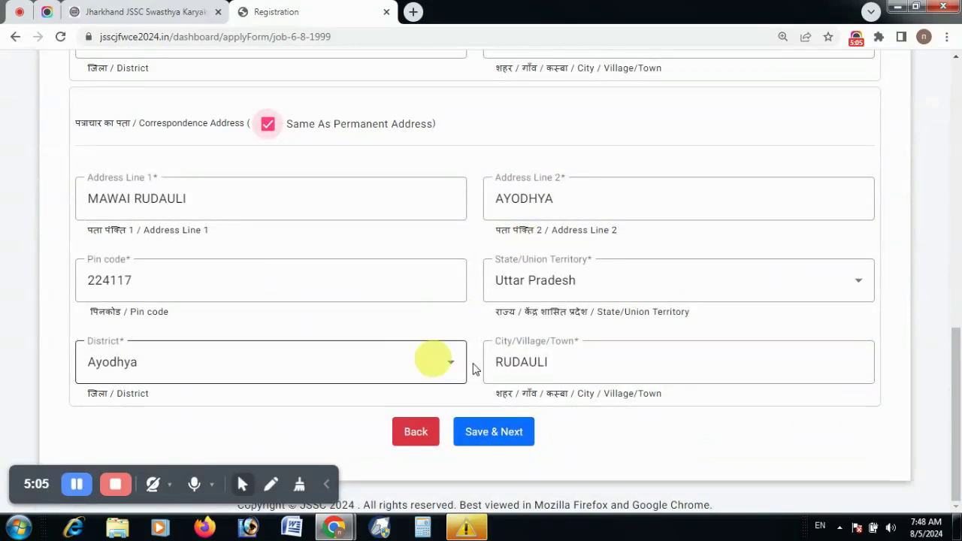
- Save the address, choose हिन्दी / Hindi as the Paper-II language, and save again
left_click(494, 431)
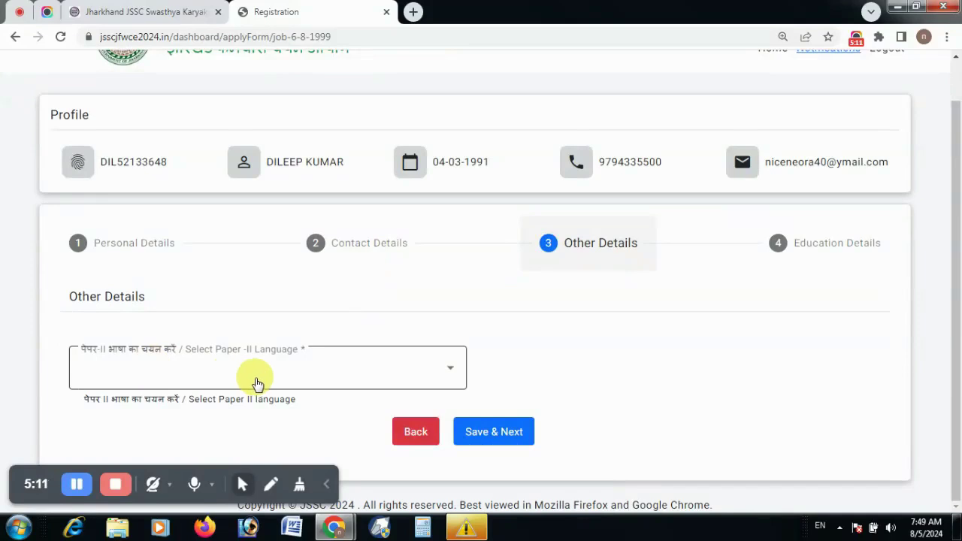
left_click(446, 370)
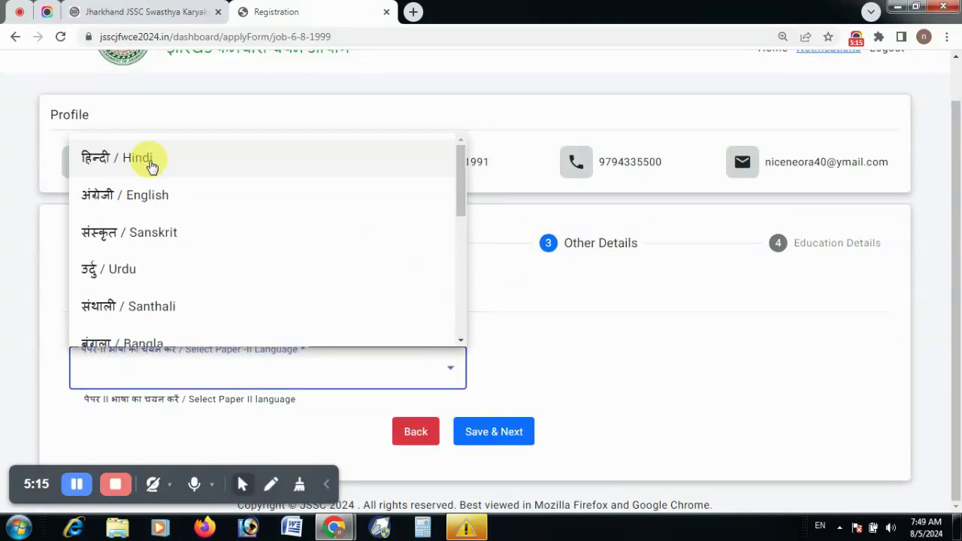
scroll(189, 228, "down", 5)
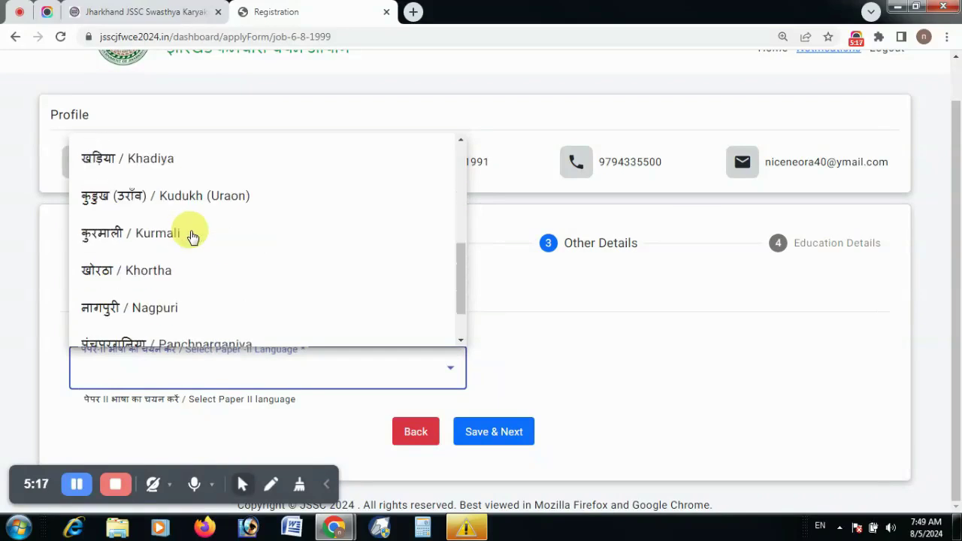
scroll(191, 236, "up", 6)
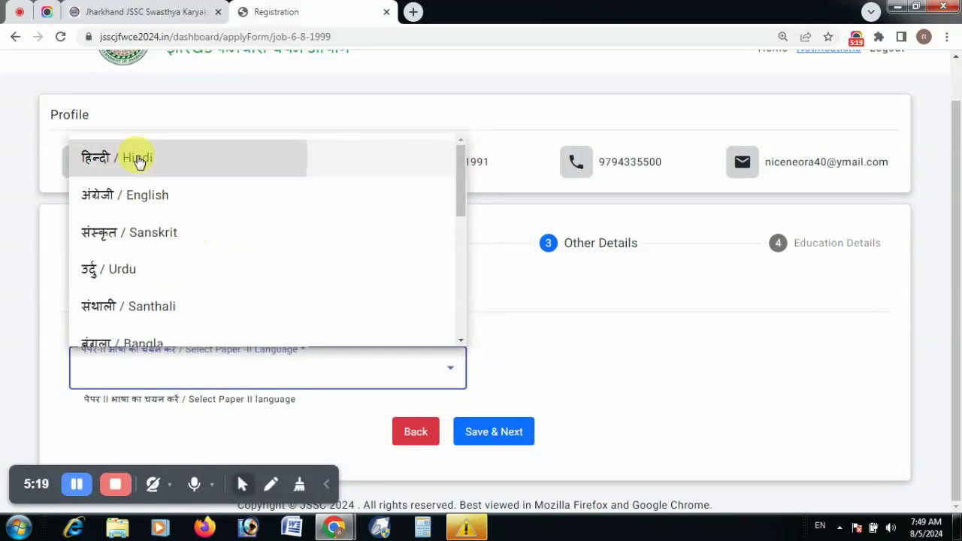
left_click(135, 159)
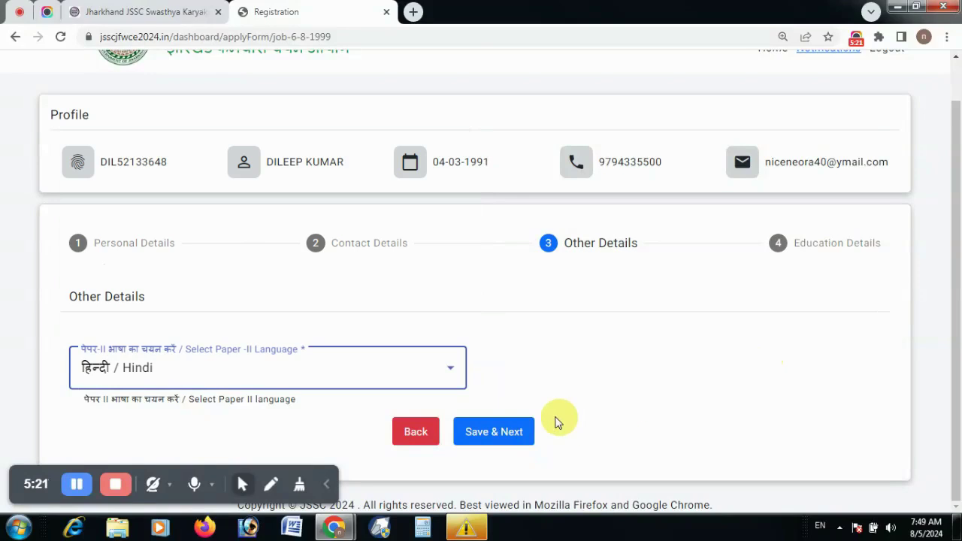
left_click(517, 435)
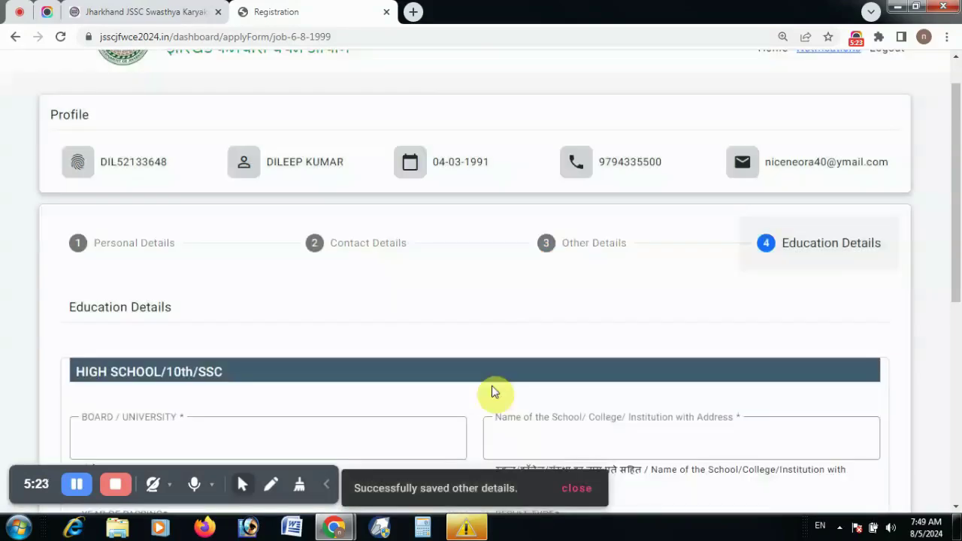
- Enter the high school board and school name, passing year 2000, and result type Percentage
scroll(502, 293, "down", 4)
scroll(450, 268, "up", 1)
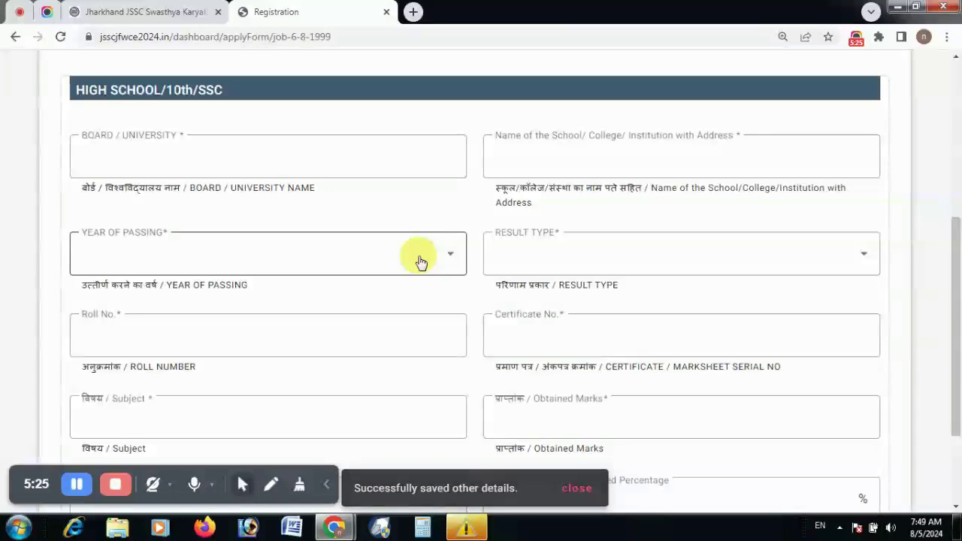
left_click(217, 160)
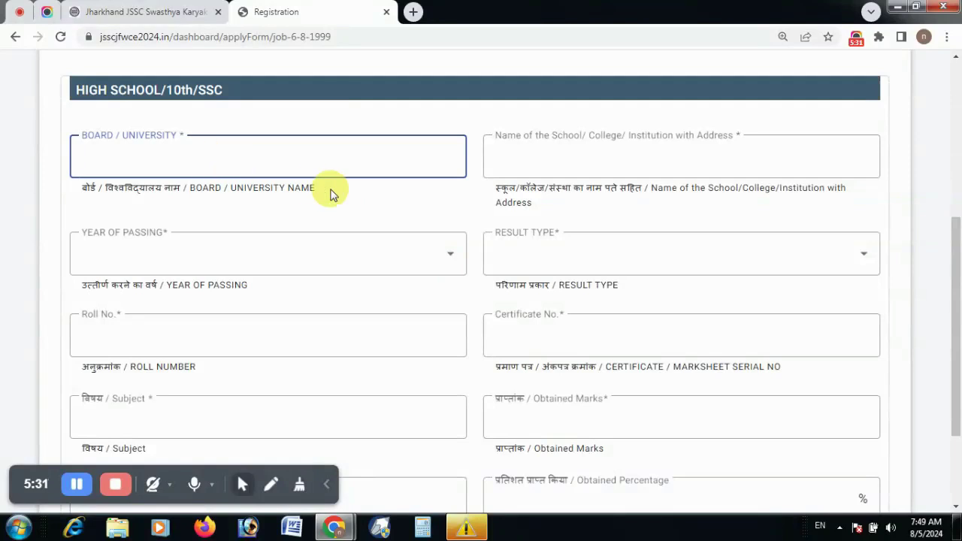
left_click(591, 152)
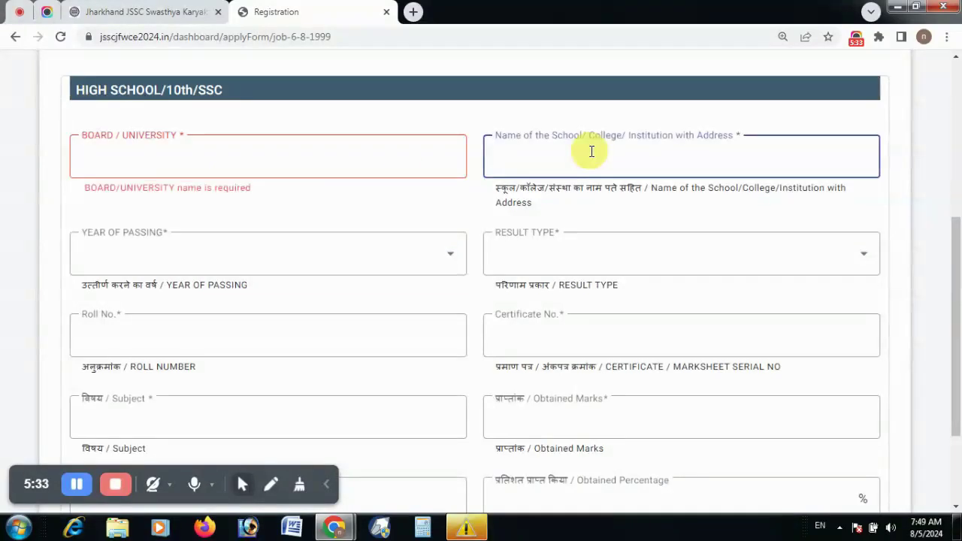
left_click(251, 253)
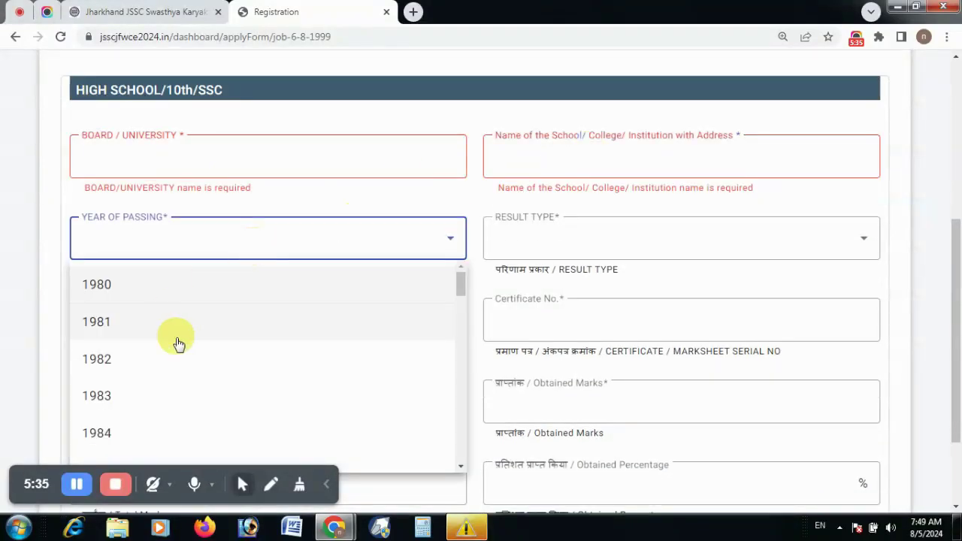
scroll(178, 339, "down", 5)
scroll(253, 500, "down", 2)
scroll(200, 435, "down", 1)
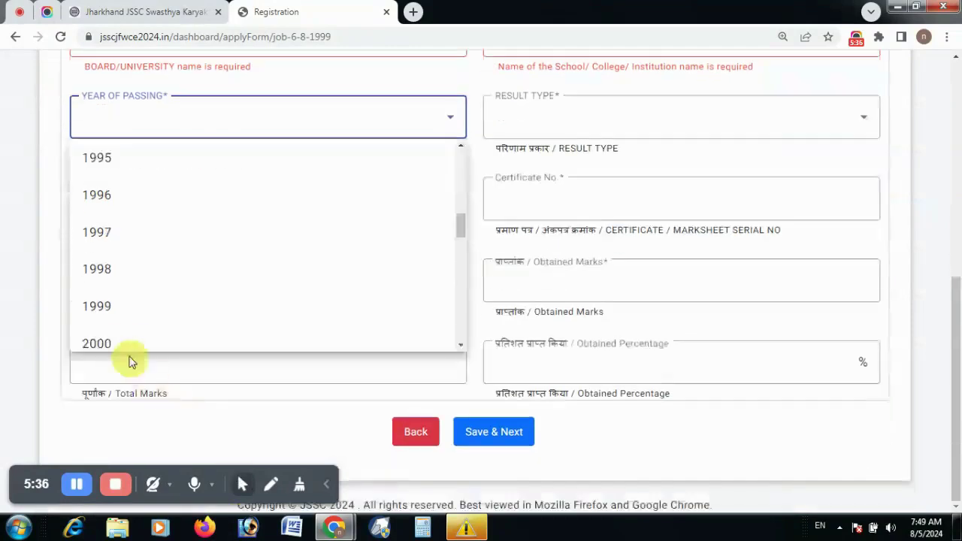
left_click(122, 338)
left_click(597, 122)
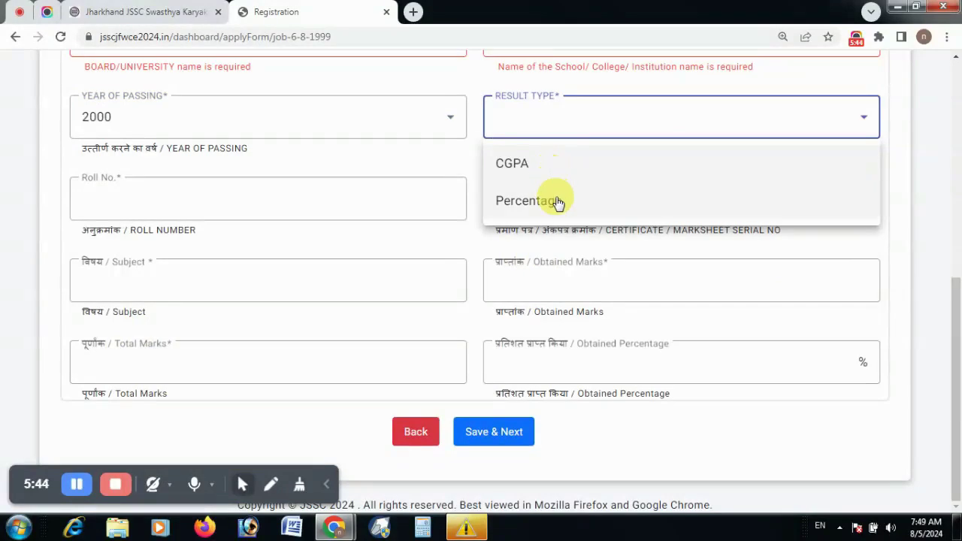
left_click(558, 203)
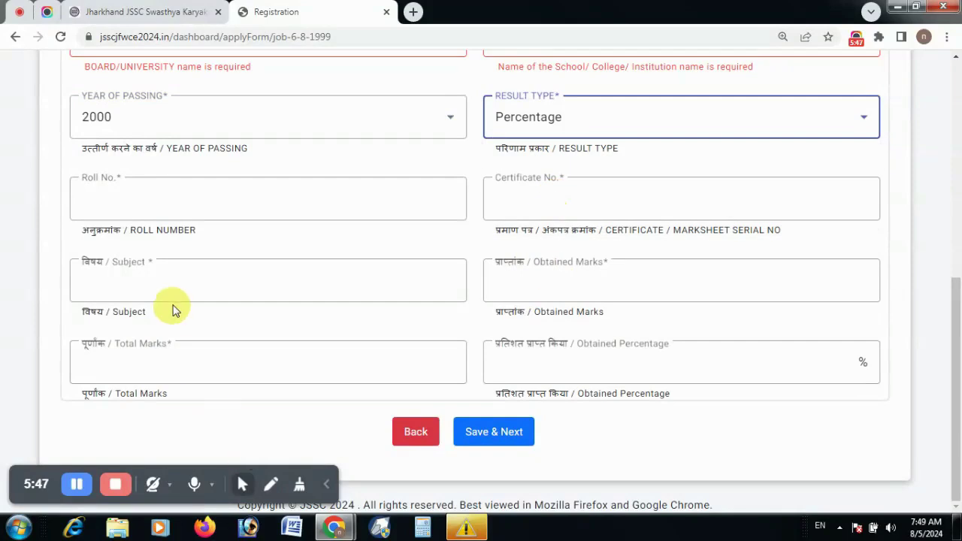
- Fill roll and certificate numbers, subjects, 430 of 600 marks (71.67%), and save
left_click(166, 216)
mouse_move(958, 528)
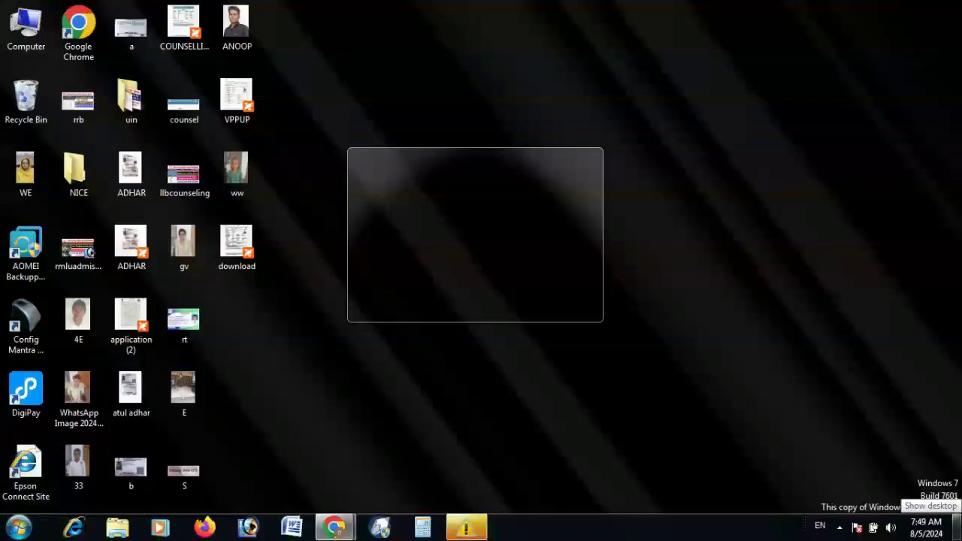
type("15854282")
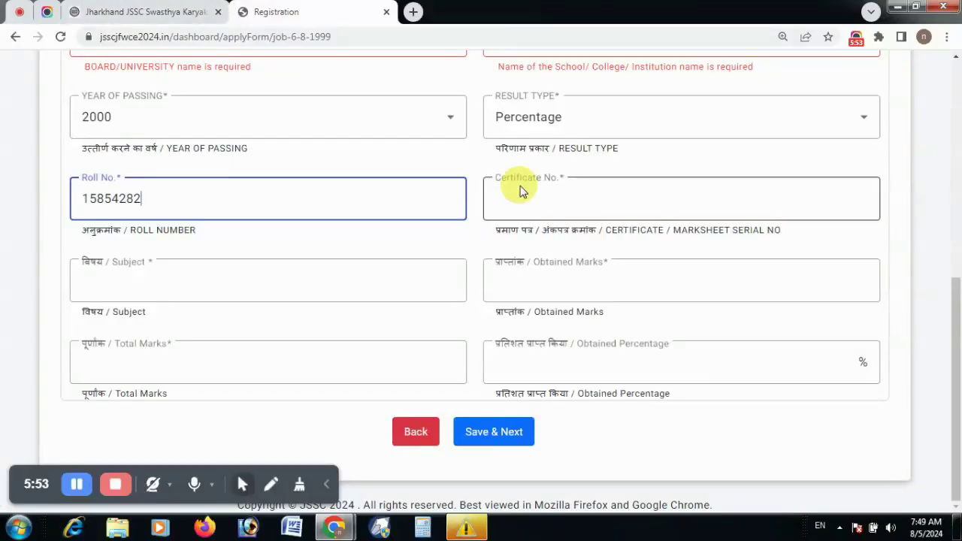
left_click(507, 197)
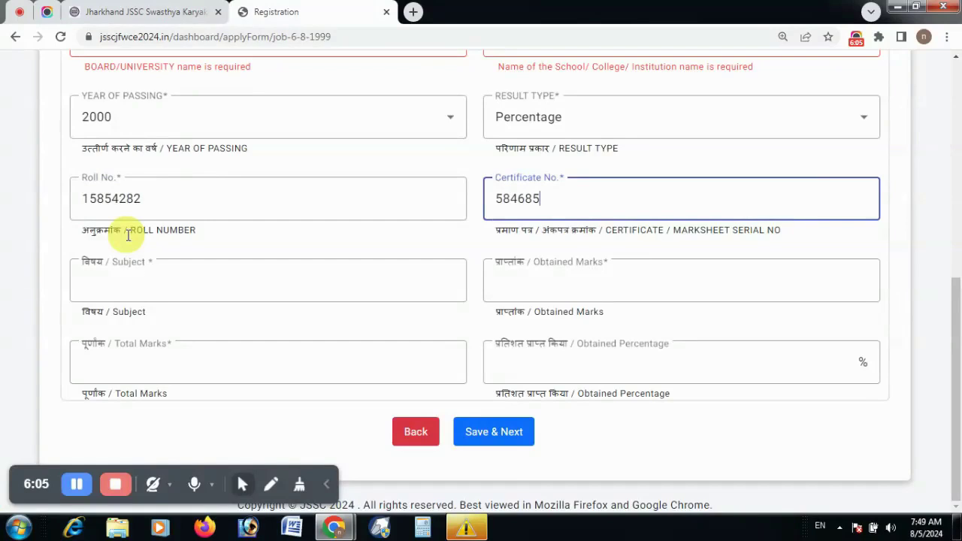
left_click(154, 275)
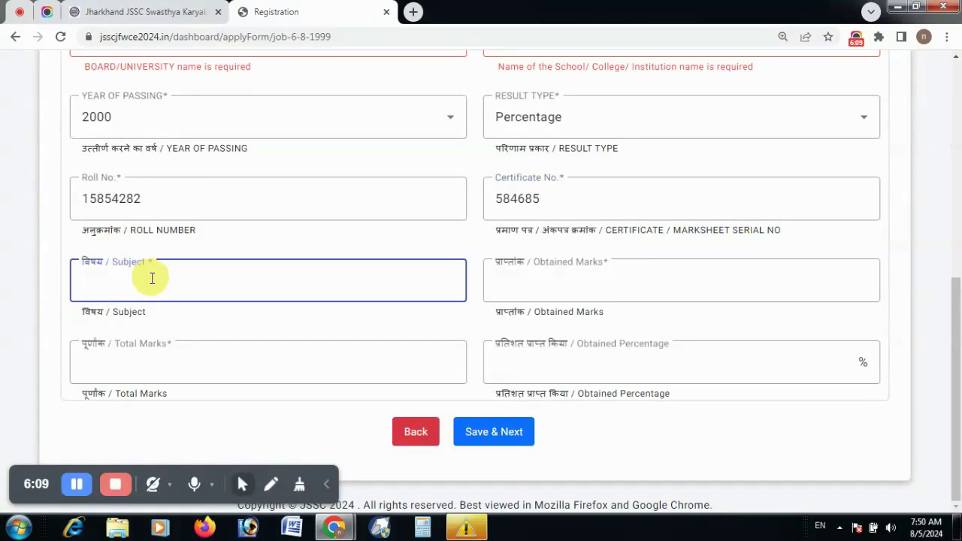
left_click(549, 288)
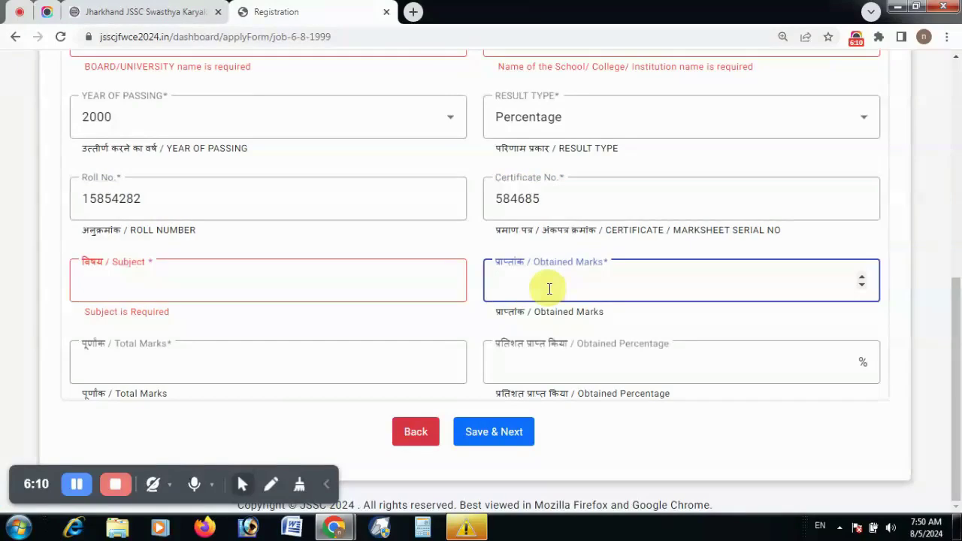
left_click(156, 368)
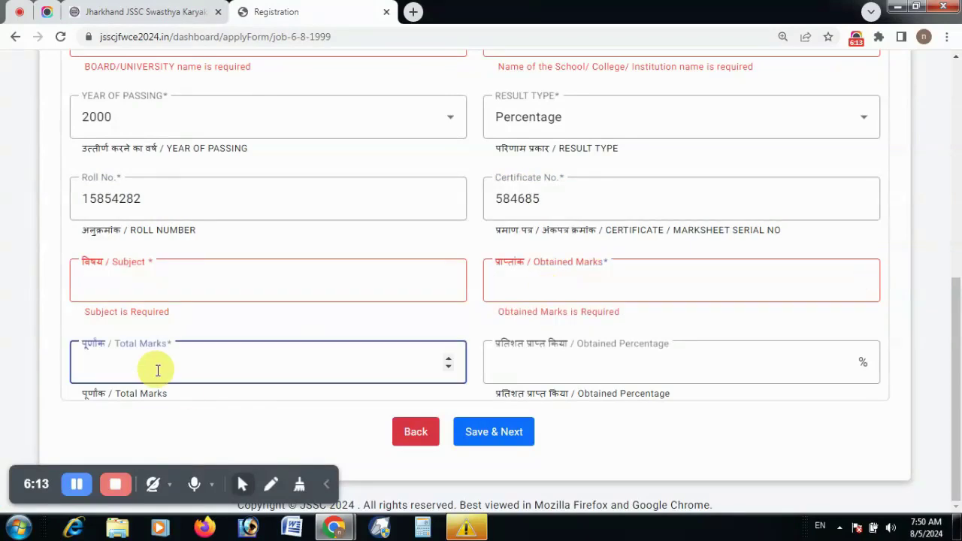
left_click(584, 365)
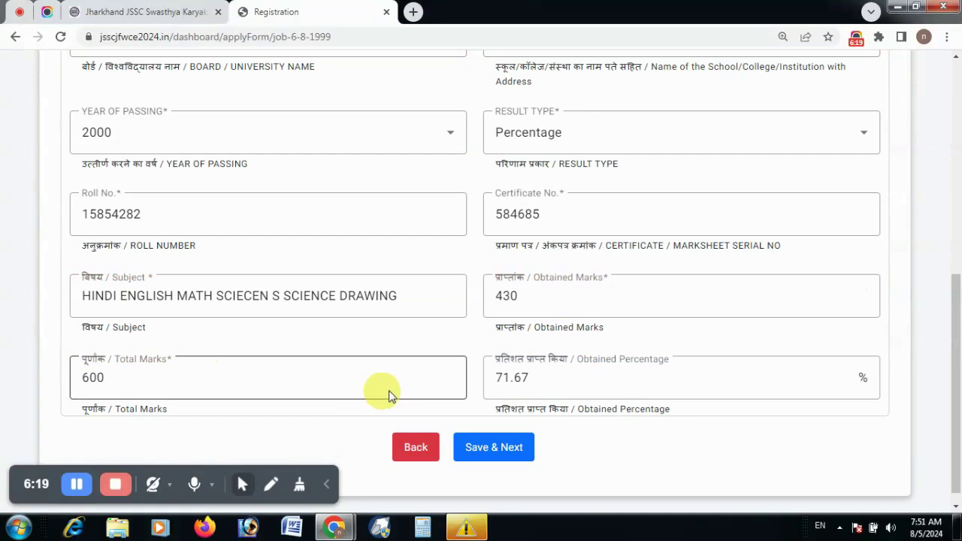
left_click(519, 451)
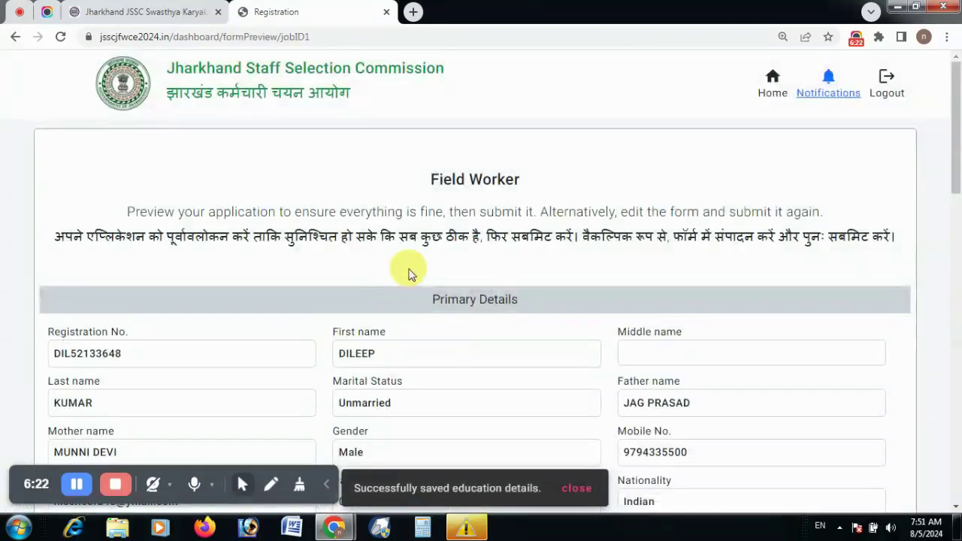
- Scroll the preview to check Primary, Address, Others and Education Details
scroll(409, 274, "down", 10)
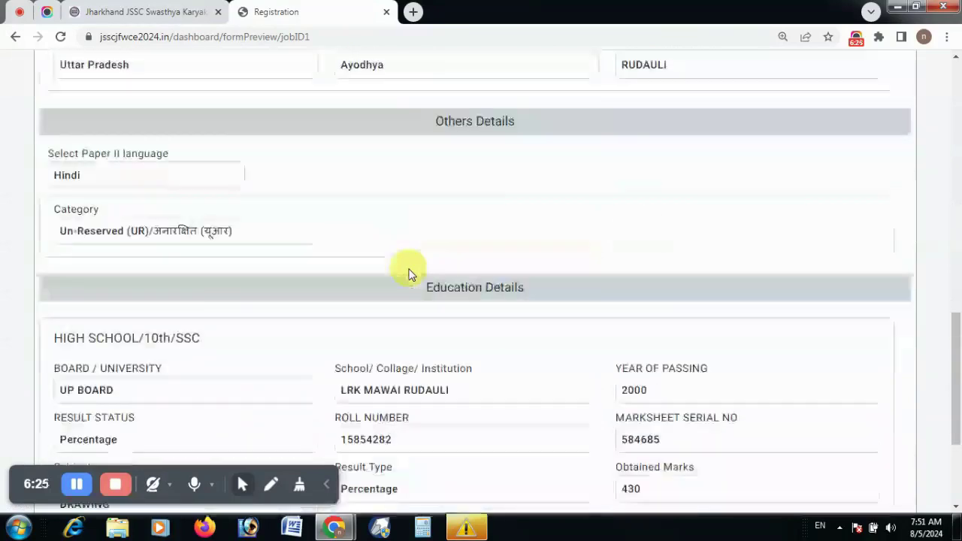
scroll(409, 275, "down", 3)
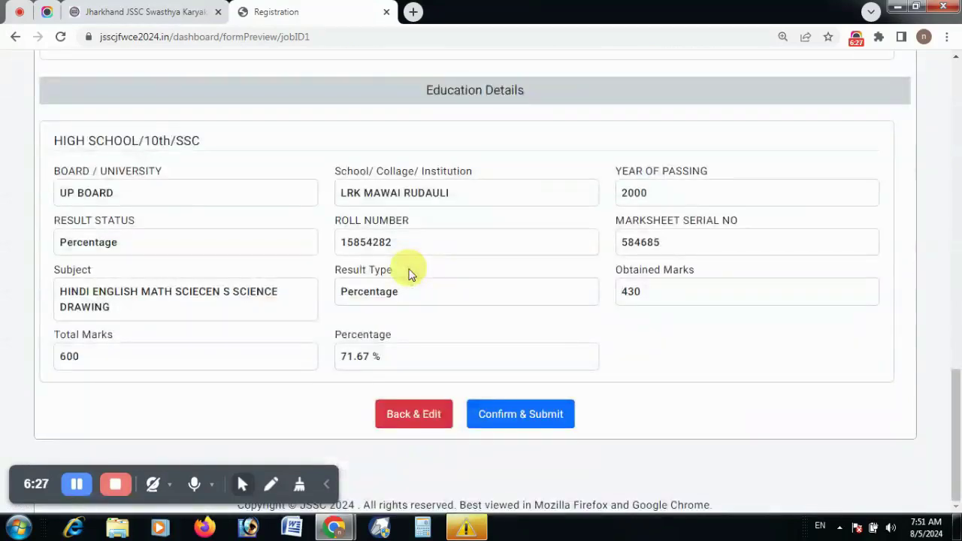
scroll(409, 275, "up", 5)
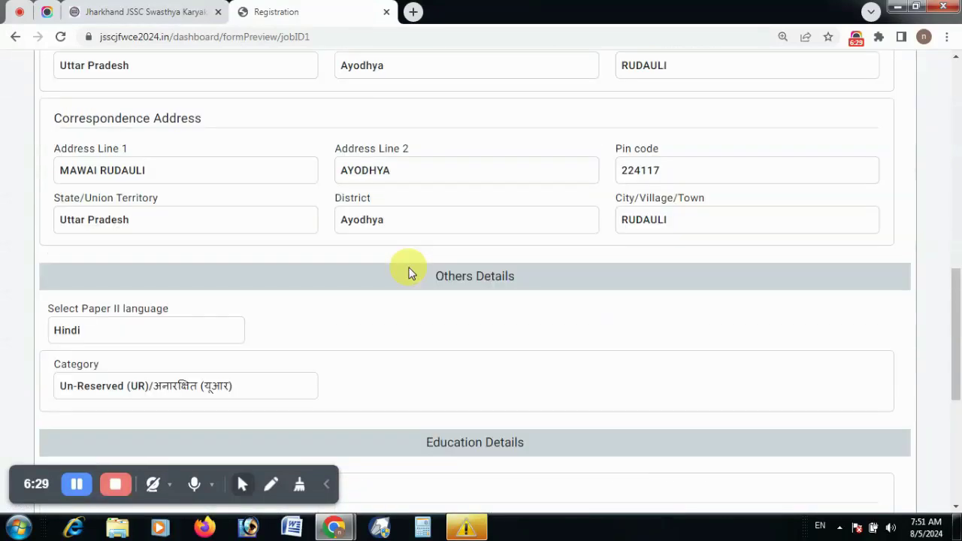
scroll(409, 274, "up", 9)
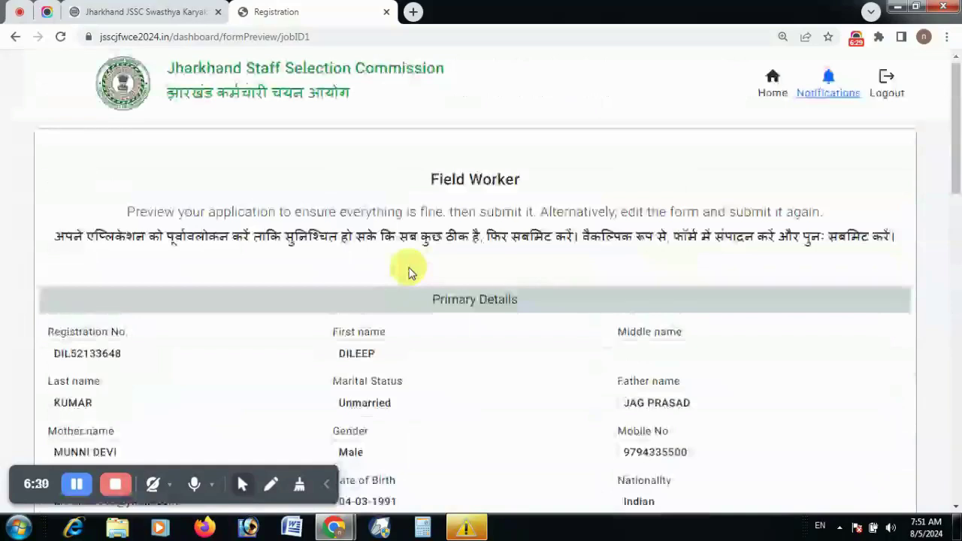
scroll(410, 274, "down", 14)
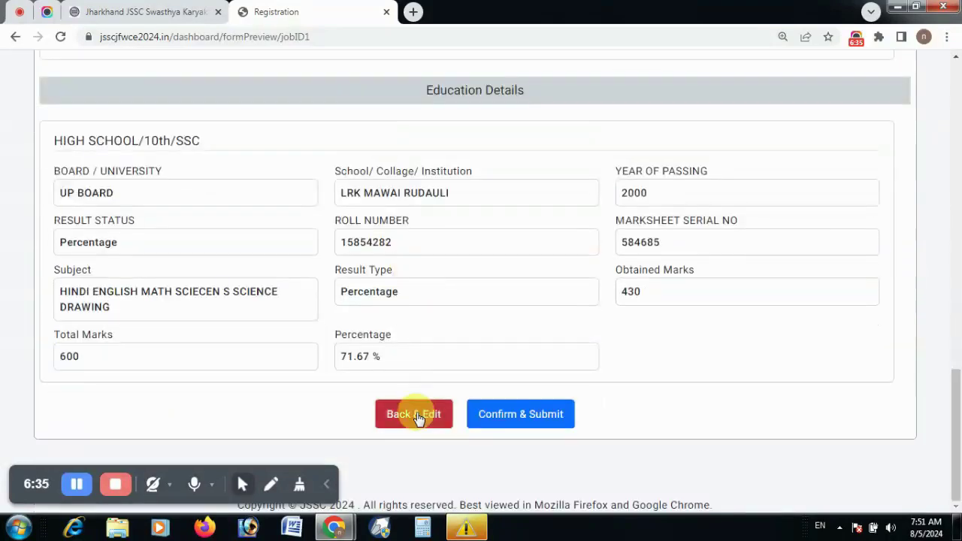
scroll(474, 213, "up", 14)
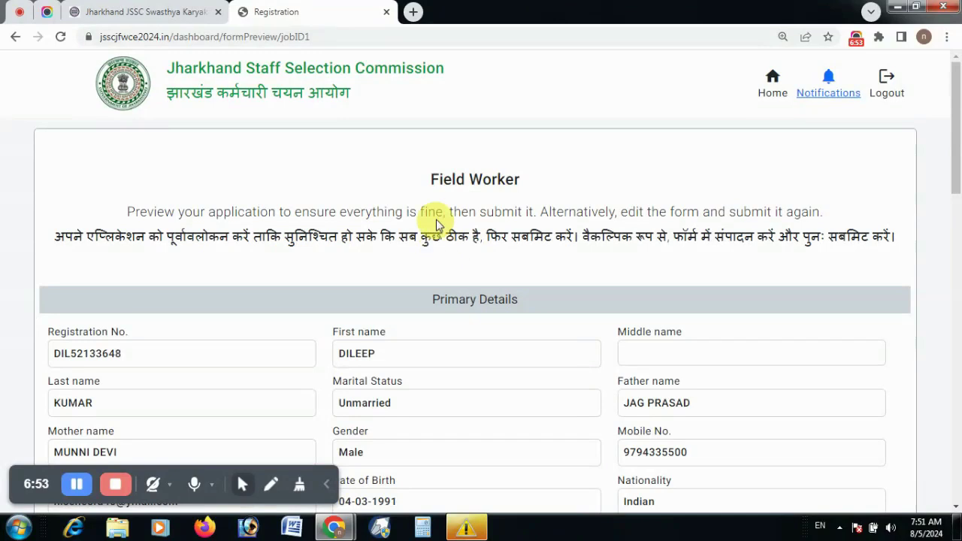
scroll(445, 178, "down", 1)
scroll(455, 188, "down", 15)
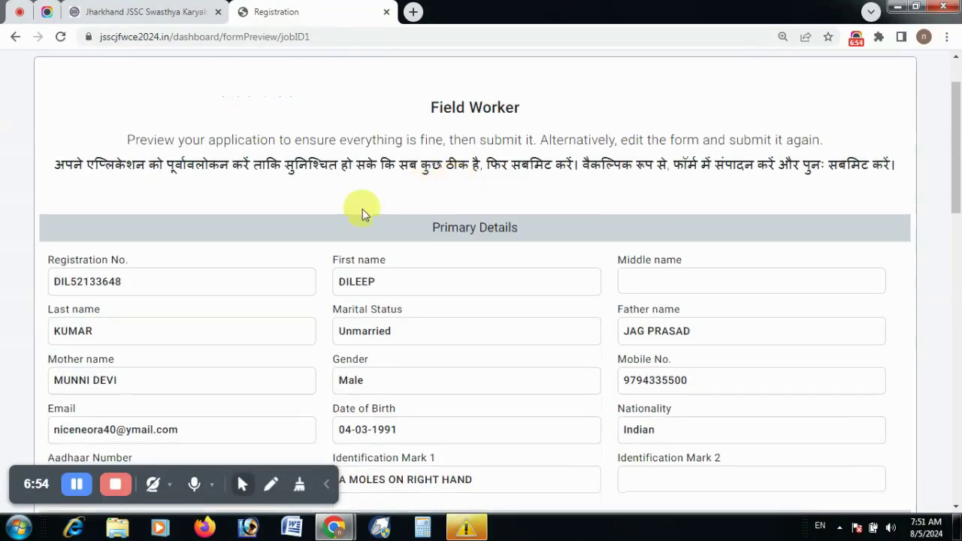
- Submit the previewed application, confirm the information is correct, and review the ₹100 UPI/card payment page
left_click(498, 422)
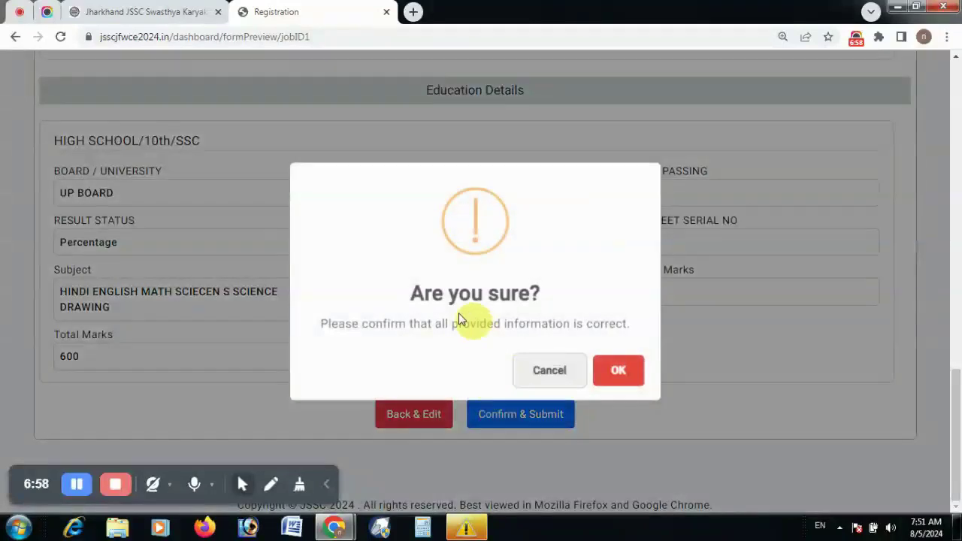
left_click(613, 369)
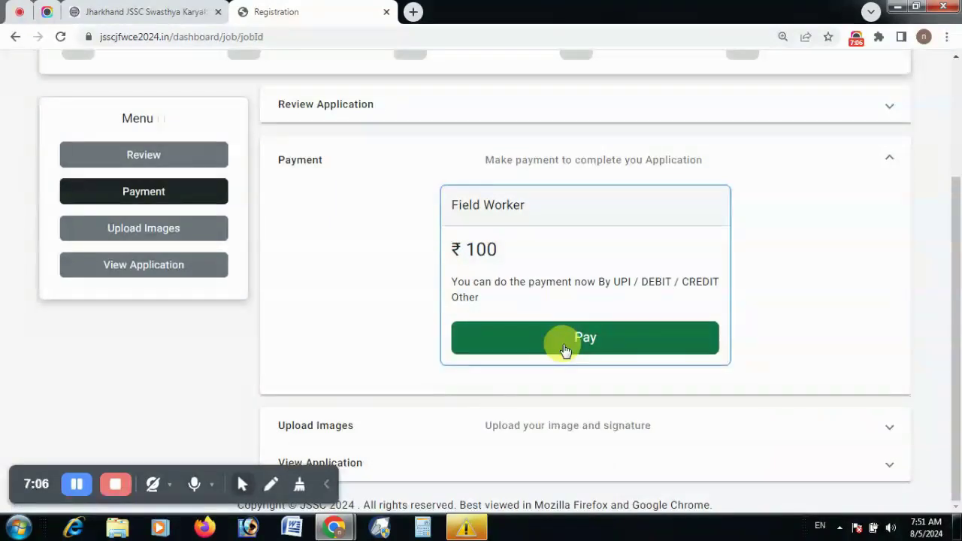
left_click(271, 484)
left_click_drag(372, 228, 533, 114)
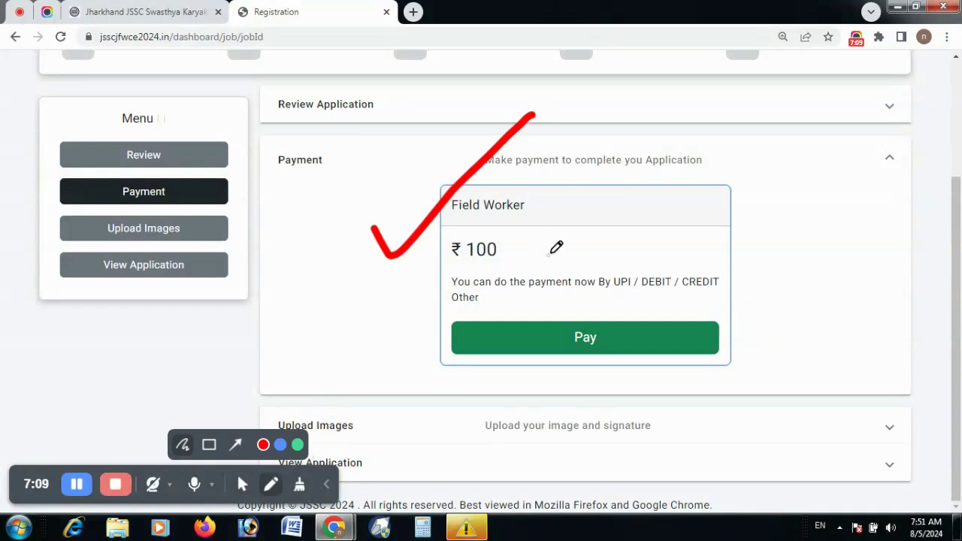
mouse_move(551, 254)
left_mouse_down()
mouse_move(562, 392)
mouse_move(486, 274)
left_mouse_up()
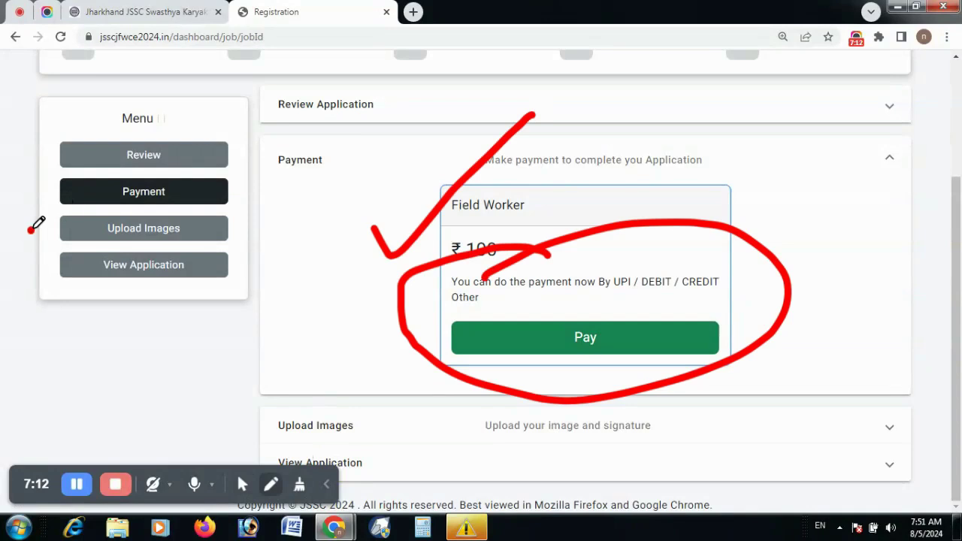
left_click_drag(32, 230, 129, 197)
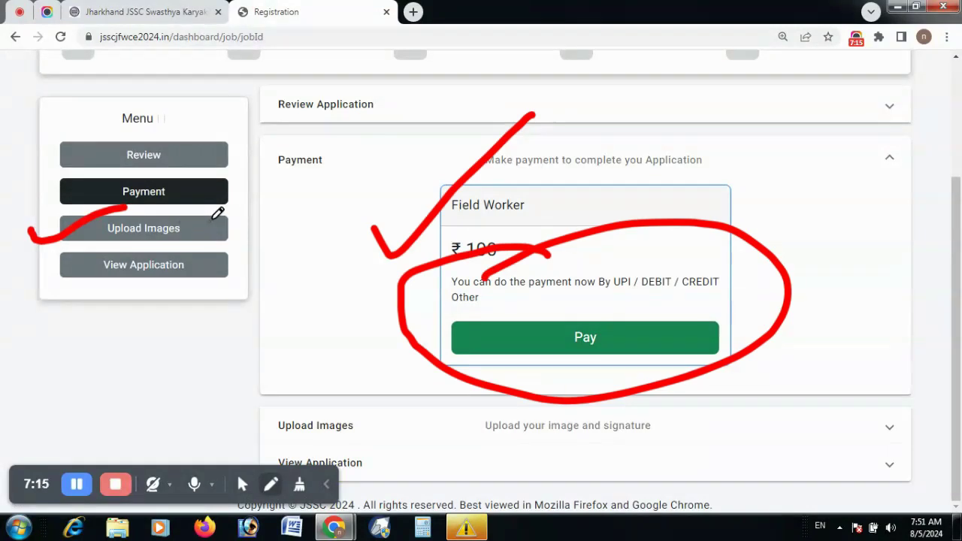
mouse_move(299, 484)
left_click(298, 444)
mouse_move(240, 480)
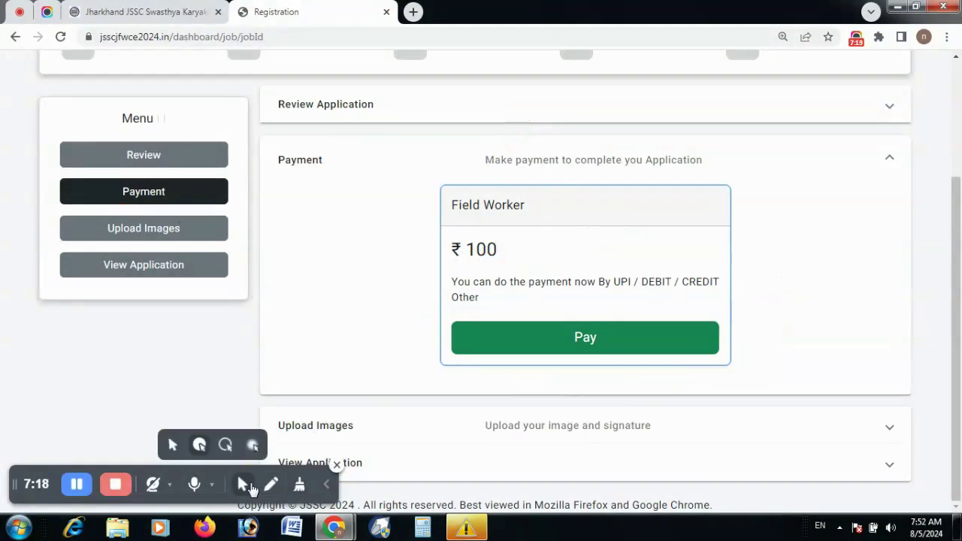
left_click(199, 444)
left_click(585, 337)
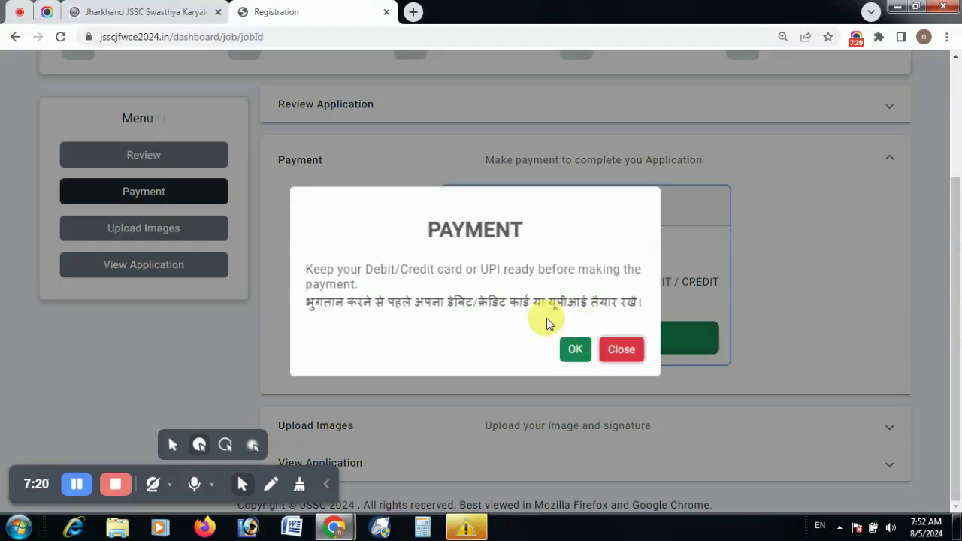
left_click(574, 348)
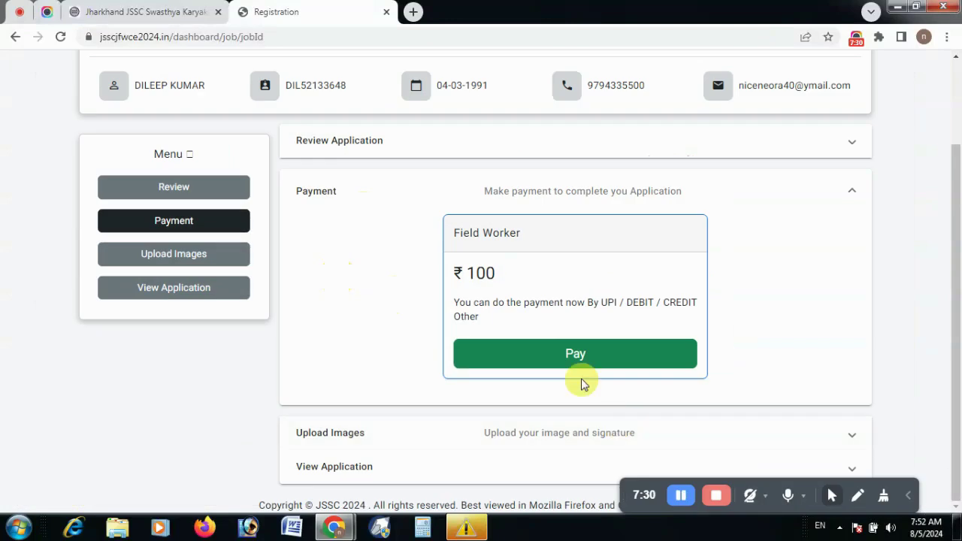
left_click(569, 354)
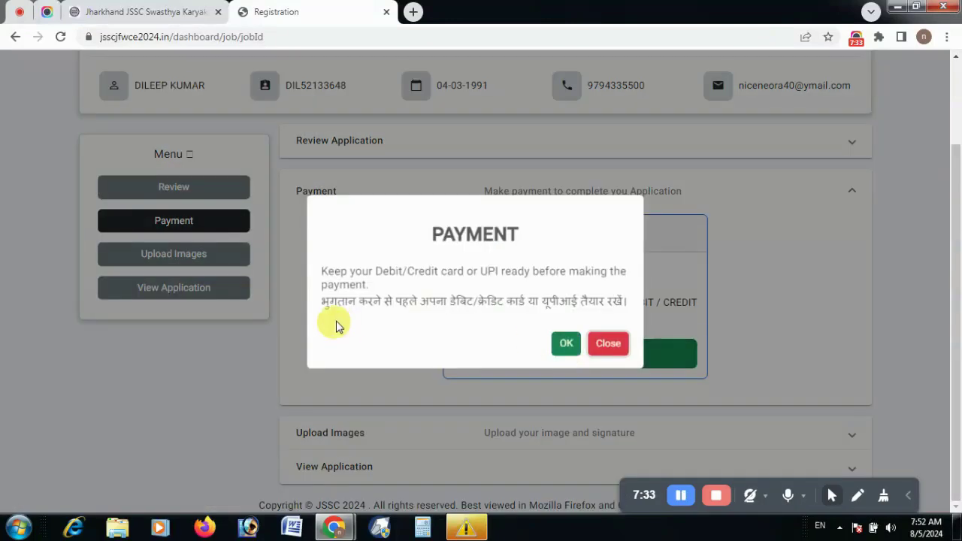
left_click(566, 344)
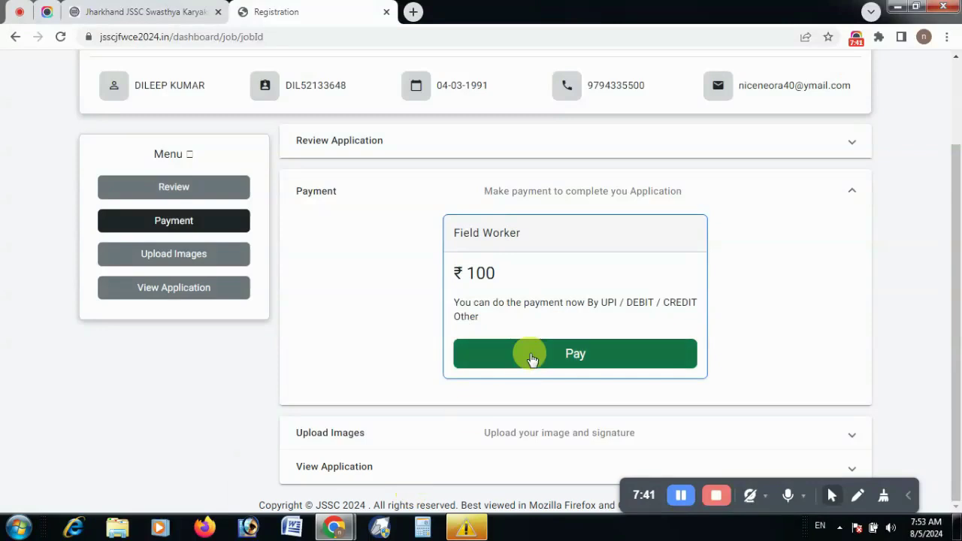
left_click(530, 354)
left_click(564, 341)
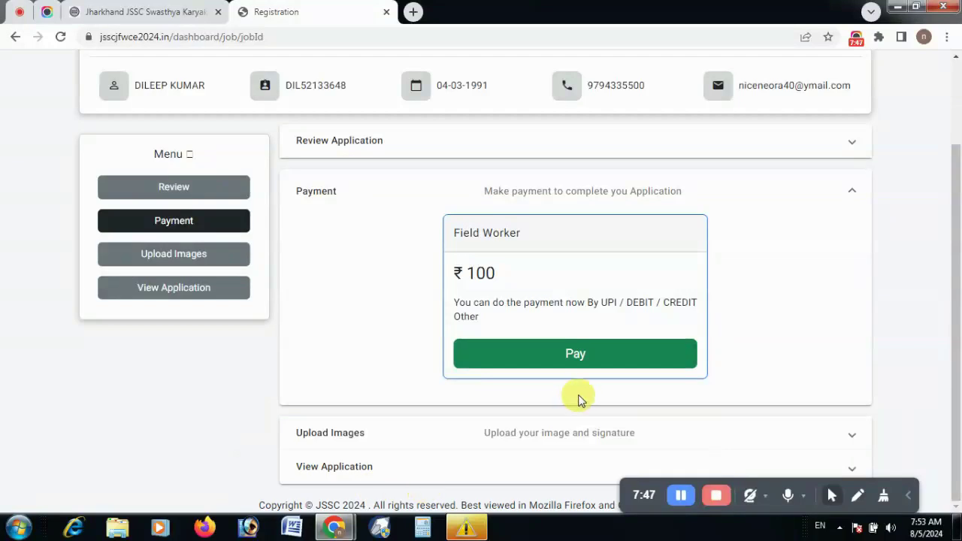
left_click(634, 358)
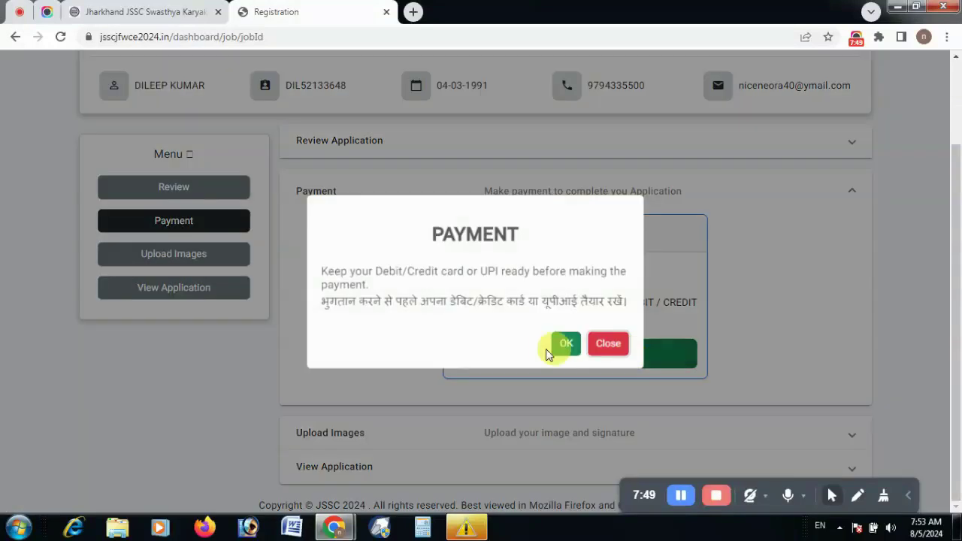
left_click(565, 345)
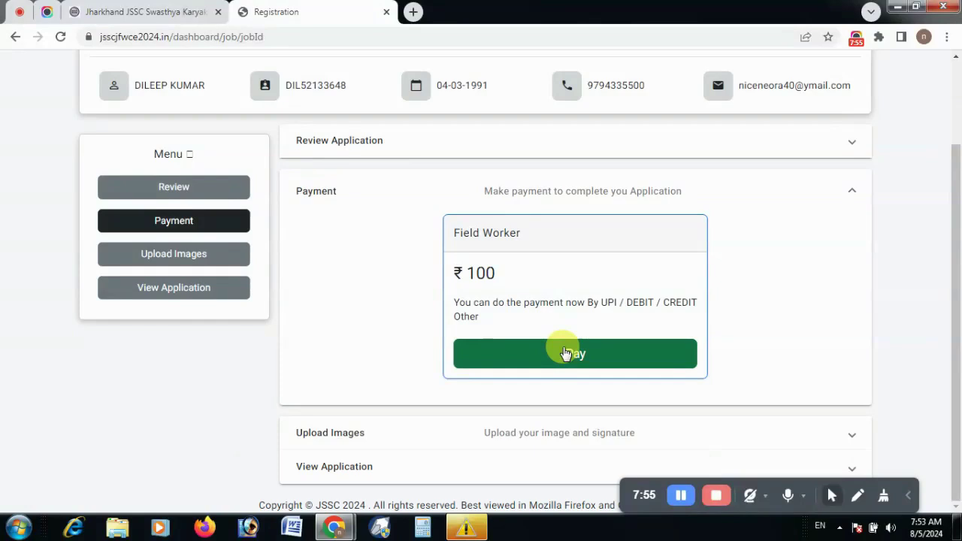
left_click(563, 359)
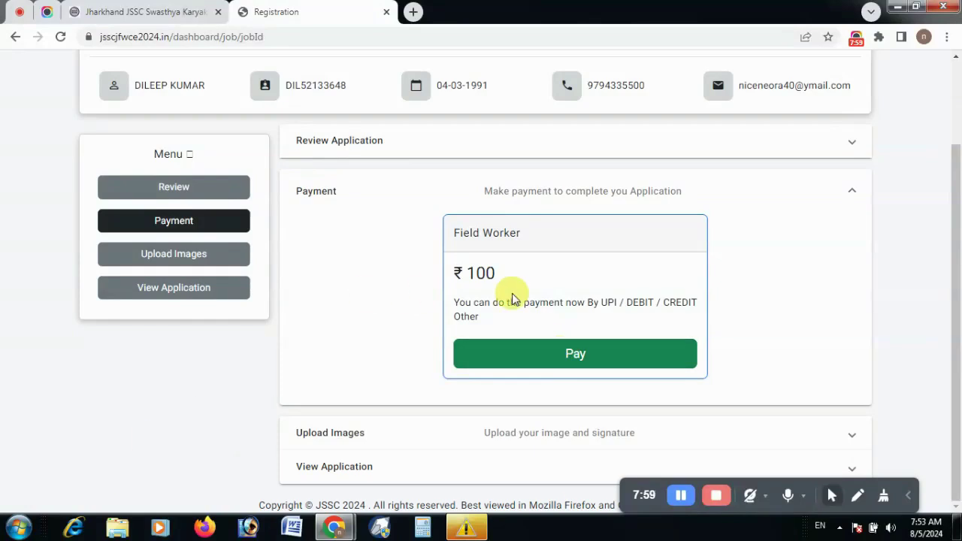
scroll(514, 299, "up", 3)
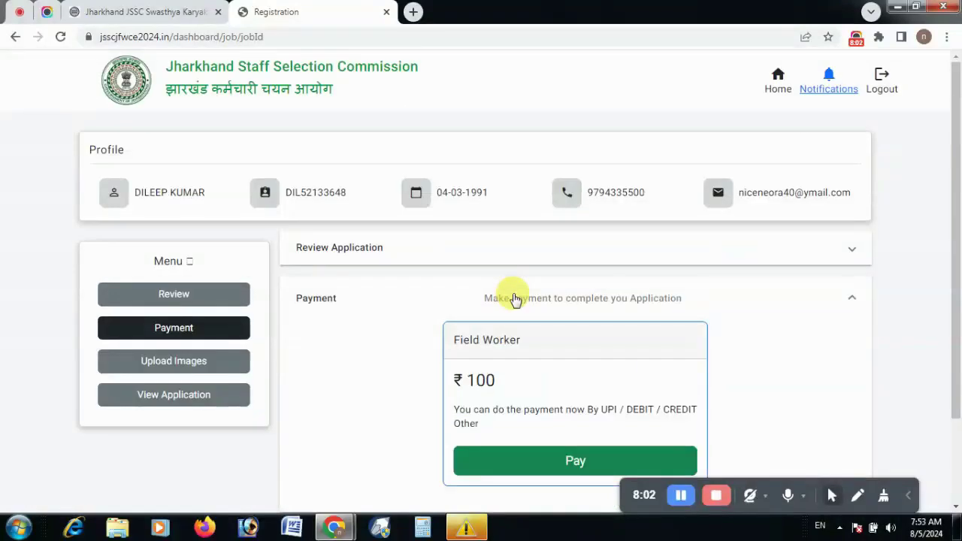
scroll(508, 301, "down", 3)
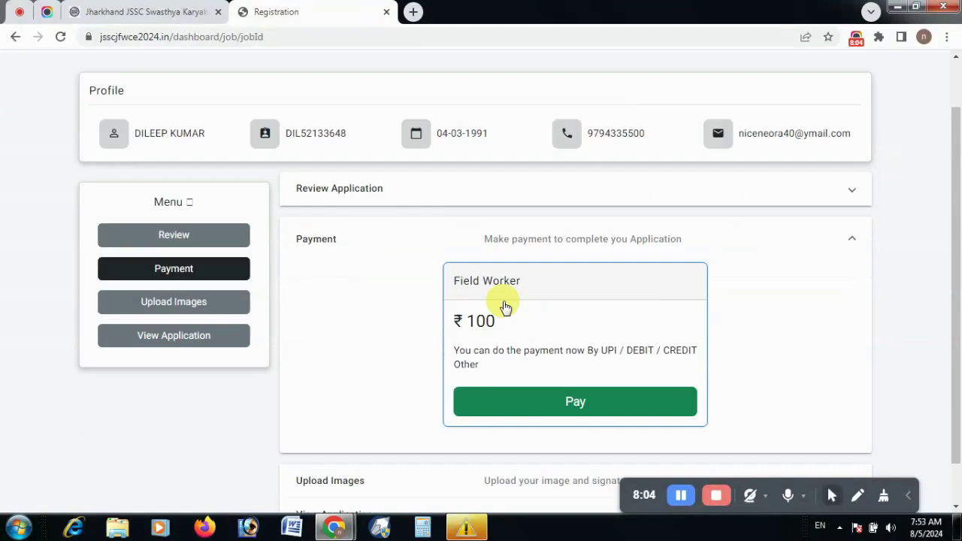